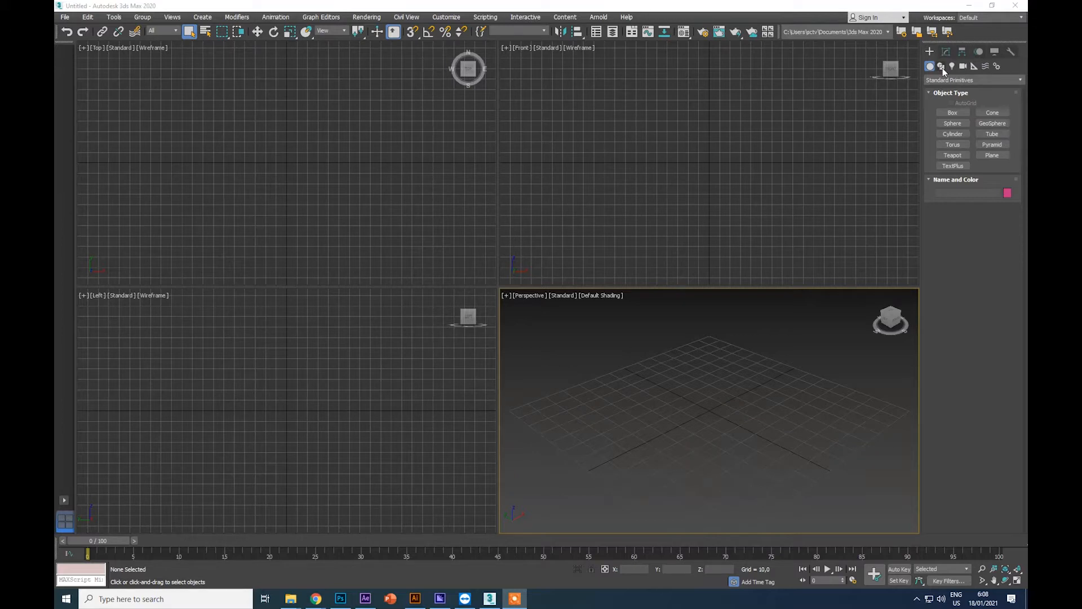
- Draw an open zigzag Line spline with five corner points in the Top view
click(941, 67)
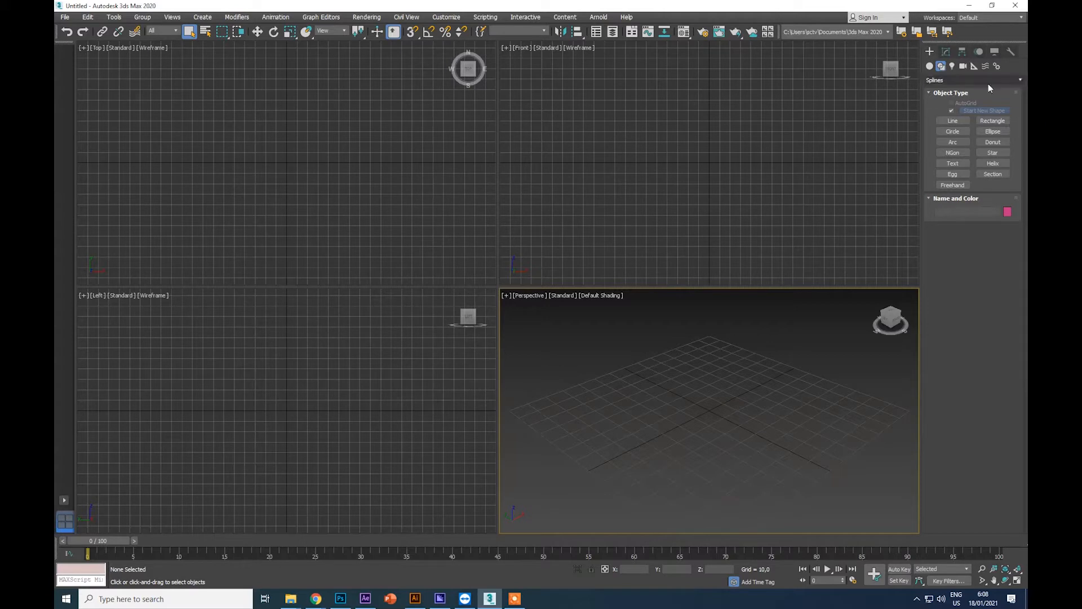
click(950, 130)
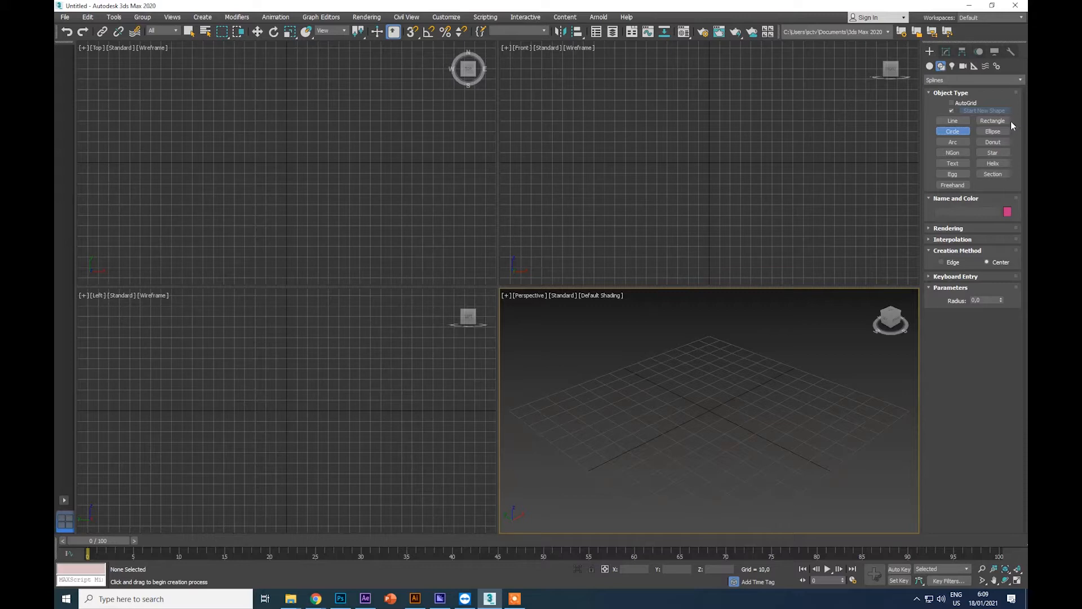
click(952, 120)
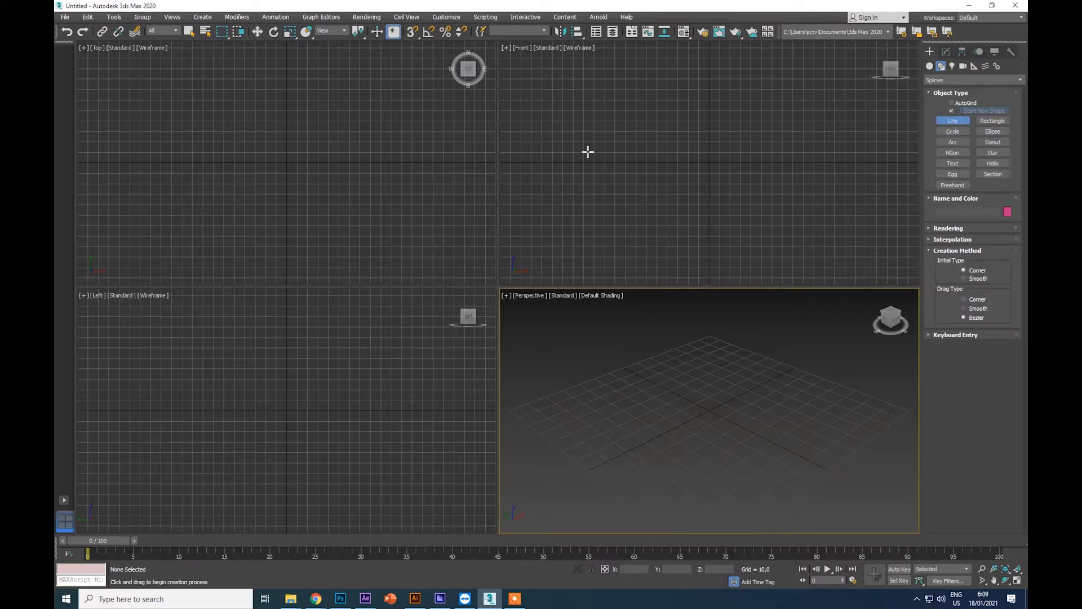
click(198, 194)
click(361, 128)
click(395, 160)
click(354, 217)
click(424, 240)
right_click(445, 229)
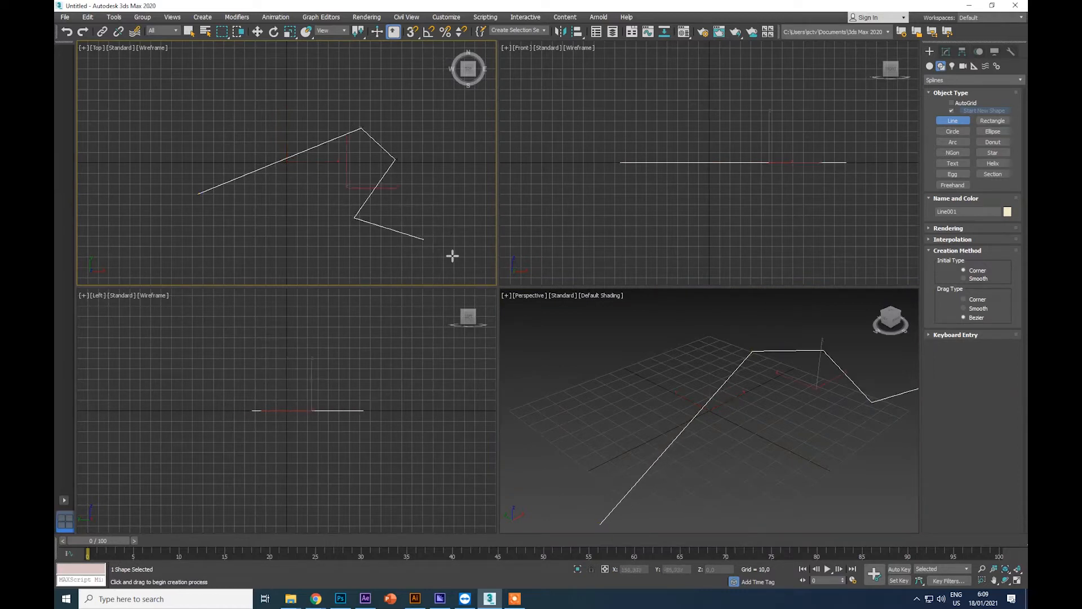
- Draw a circle spline with a radius of about 46 below the zigzag line in the Top view
click(953, 132)
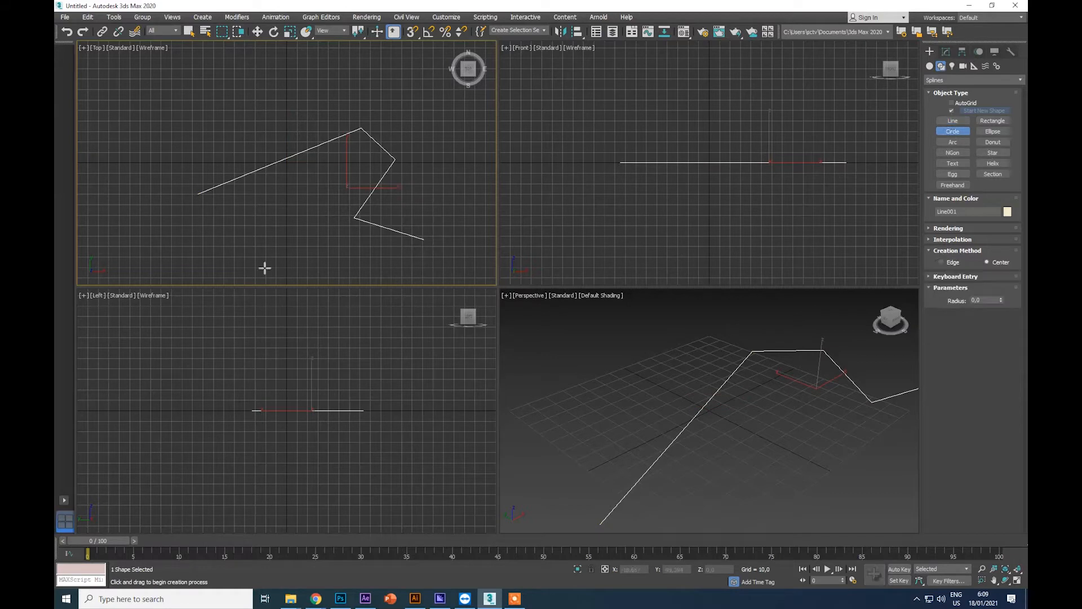
drag(272, 226, 313, 252)
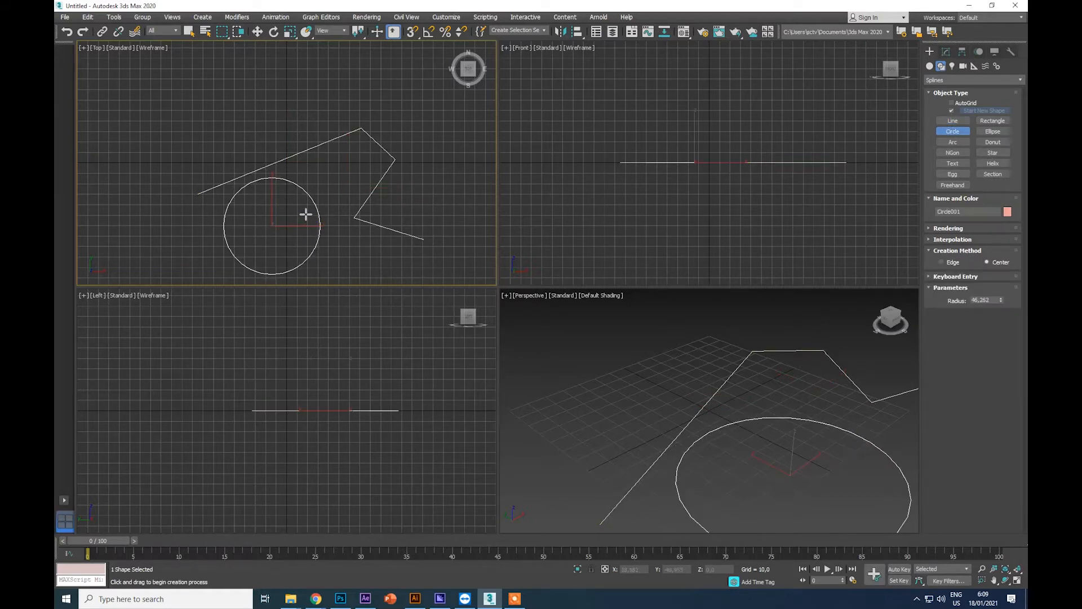
key(w)
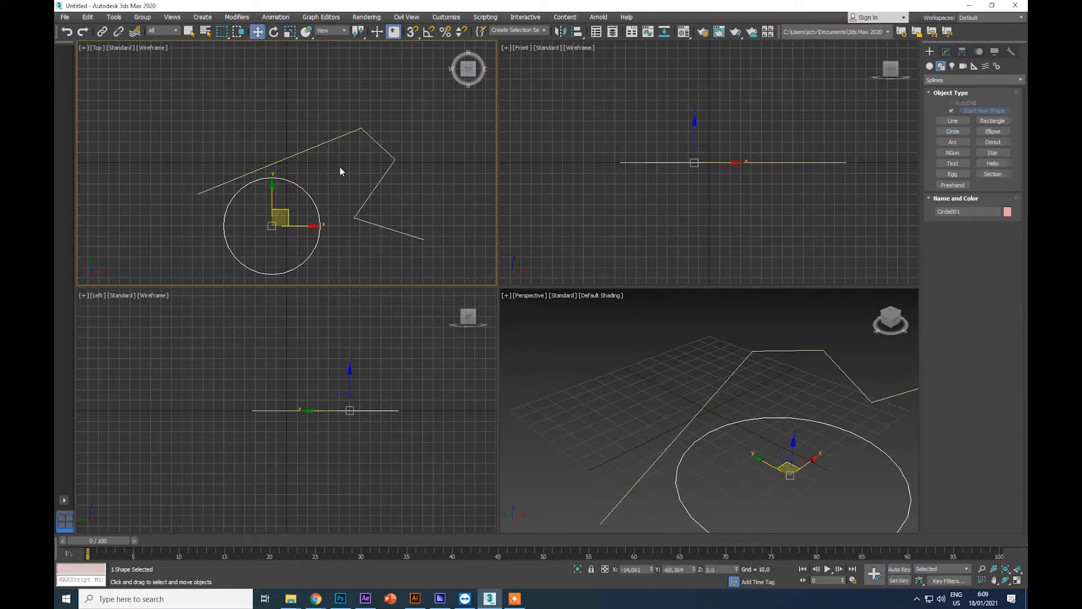
drag(792, 407, 773, 393)
middle_drag(783, 400, 745, 378)
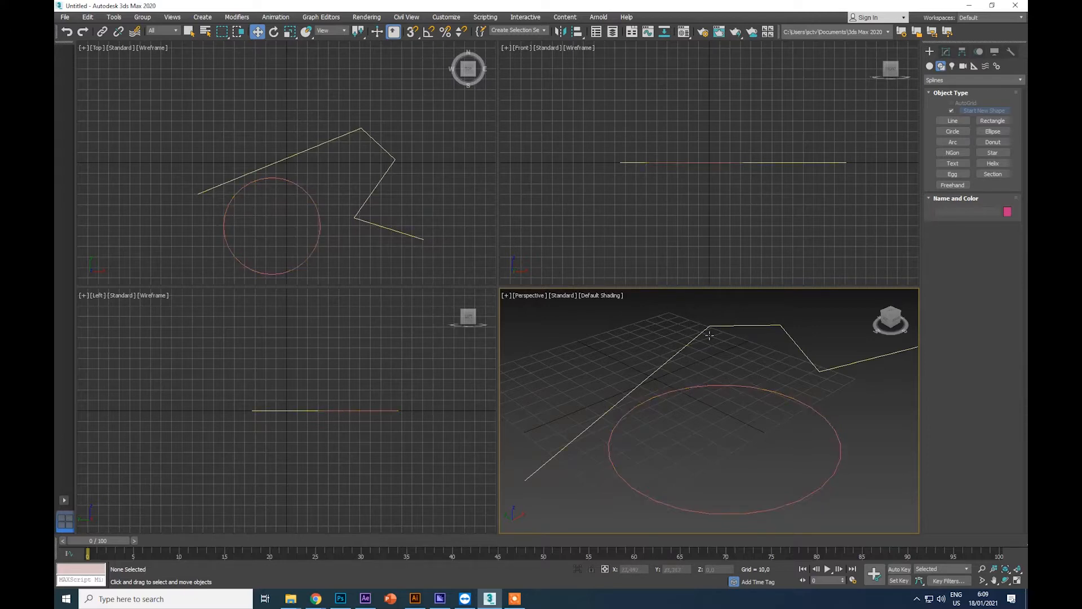
- Draw a three-point triangle with the Line tool above the zigzag line in the Top view, closing the spline
click(952, 120)
click(195, 124)
click(299, 76)
click(232, 165)
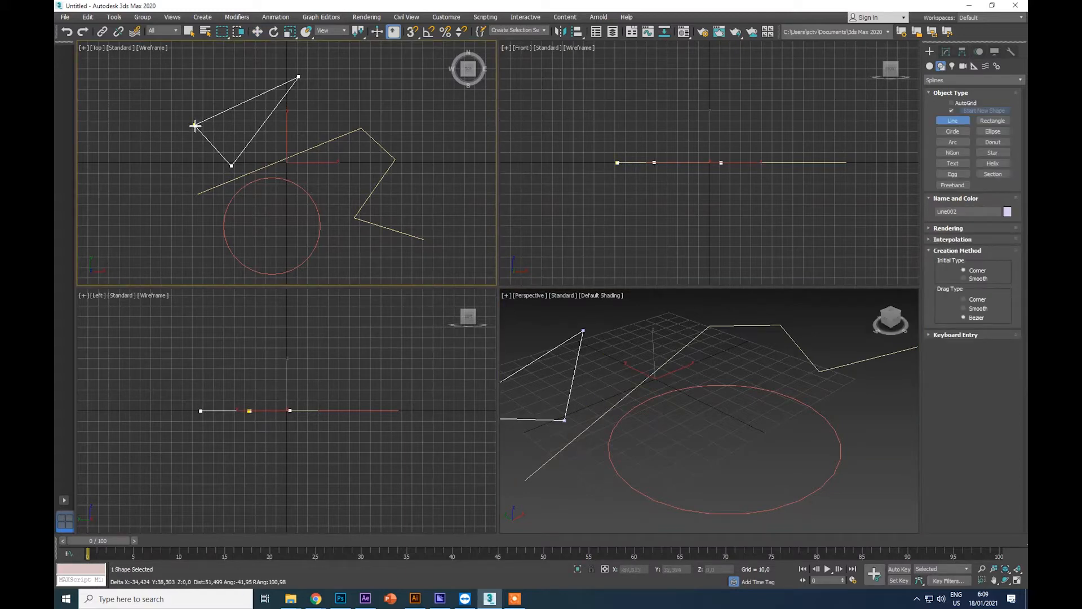
click(195, 124)
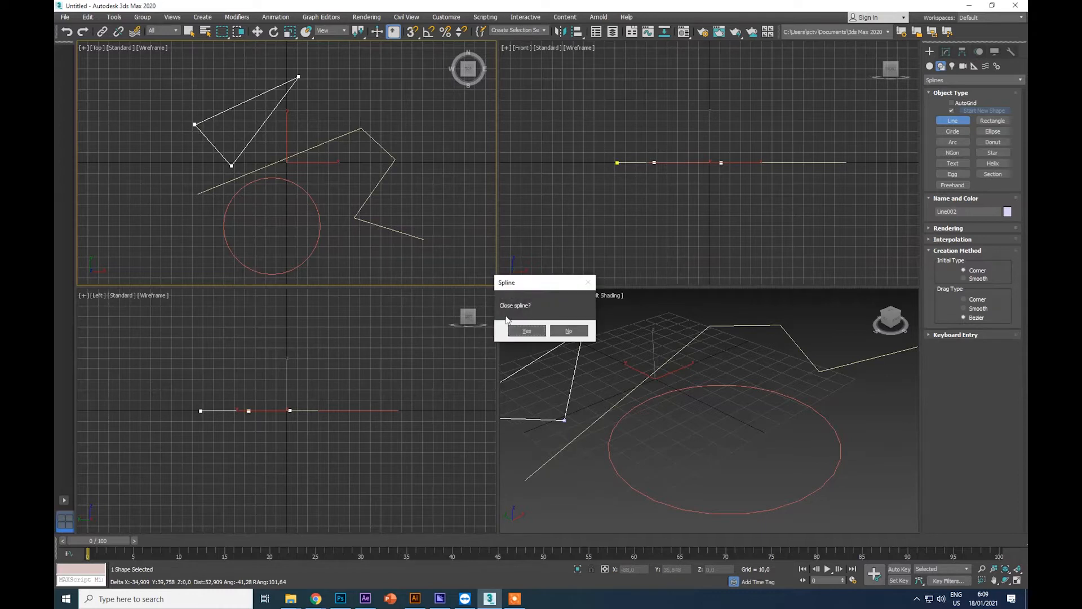
click(527, 330)
middle_drag(720, 380, 787, 398)
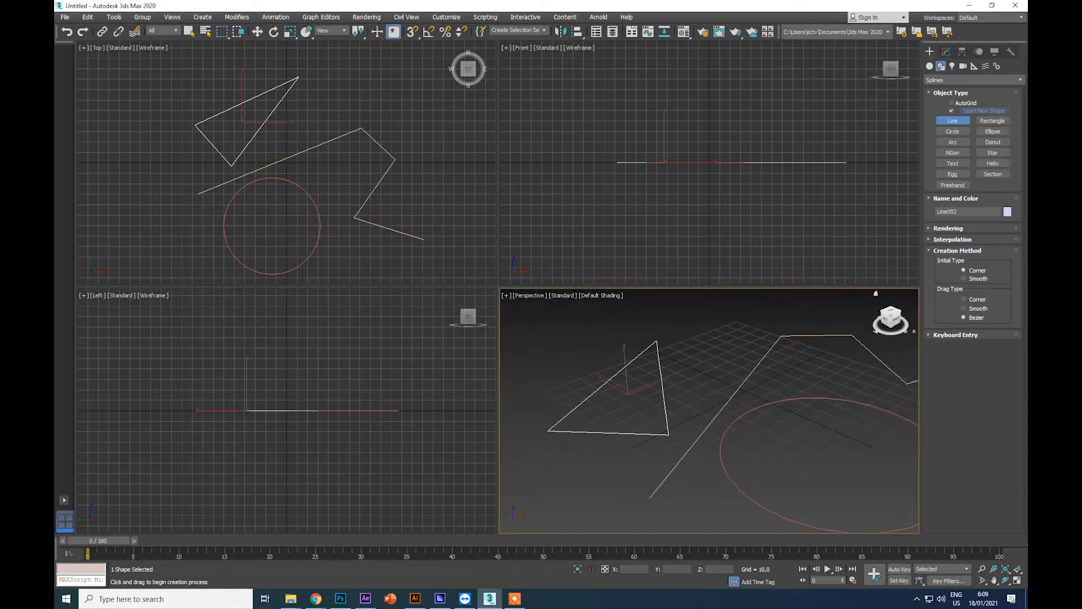
- Draw a star spline with radii of about 33.5 and 17 beside the zigzag line and set its points to 5
click(997, 152)
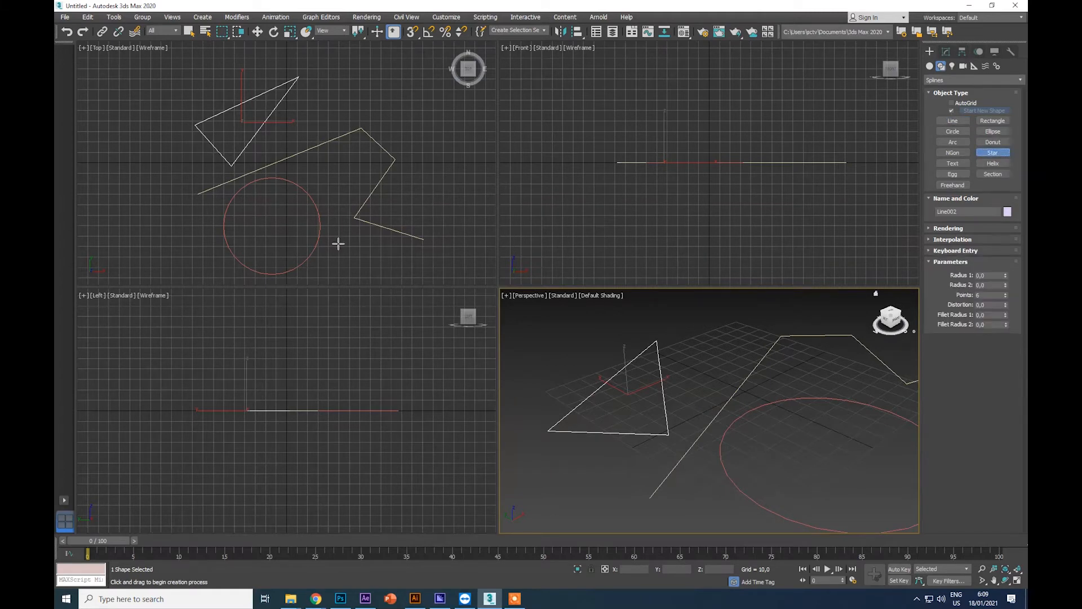
drag(431, 171, 452, 199)
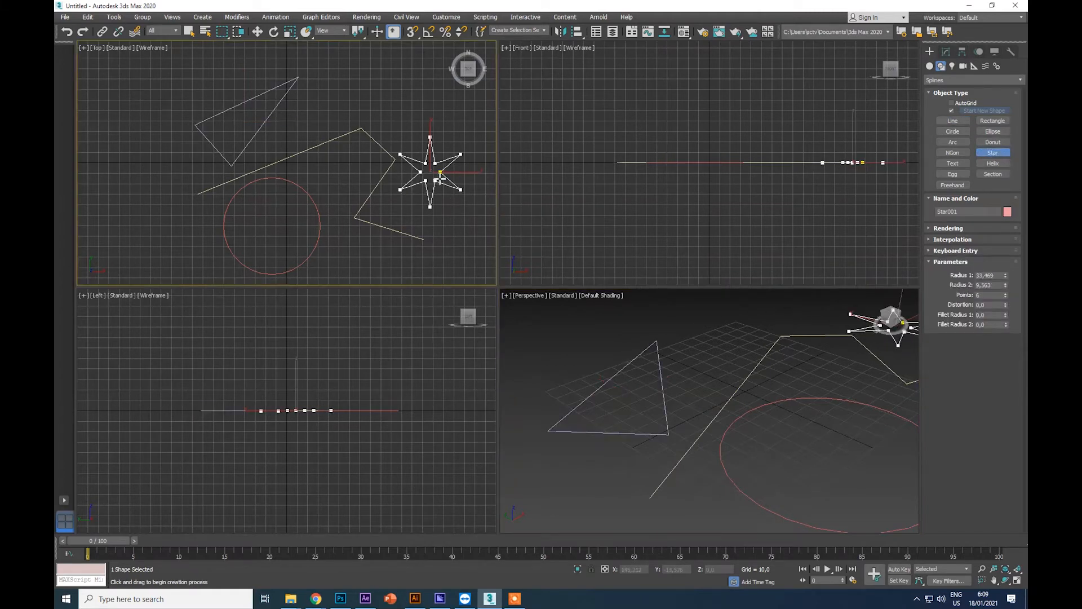
click(443, 184)
click(1005, 298)
middle_drag(828, 379, 739, 401)
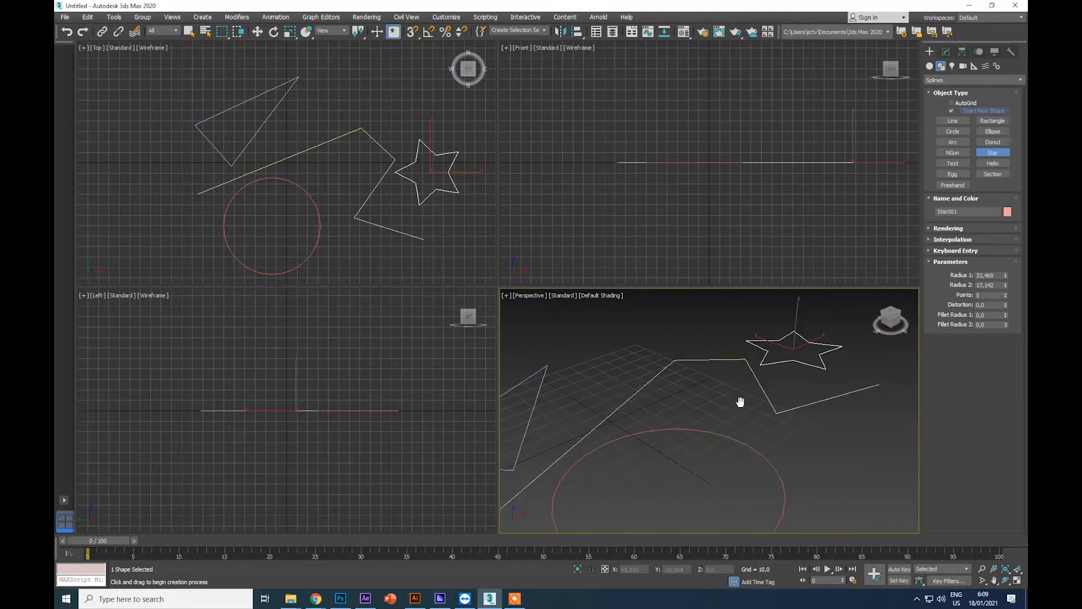
- Draw an End-End-Middle arc with a radius of about 42 beside the circle in the Top view
click(952, 142)
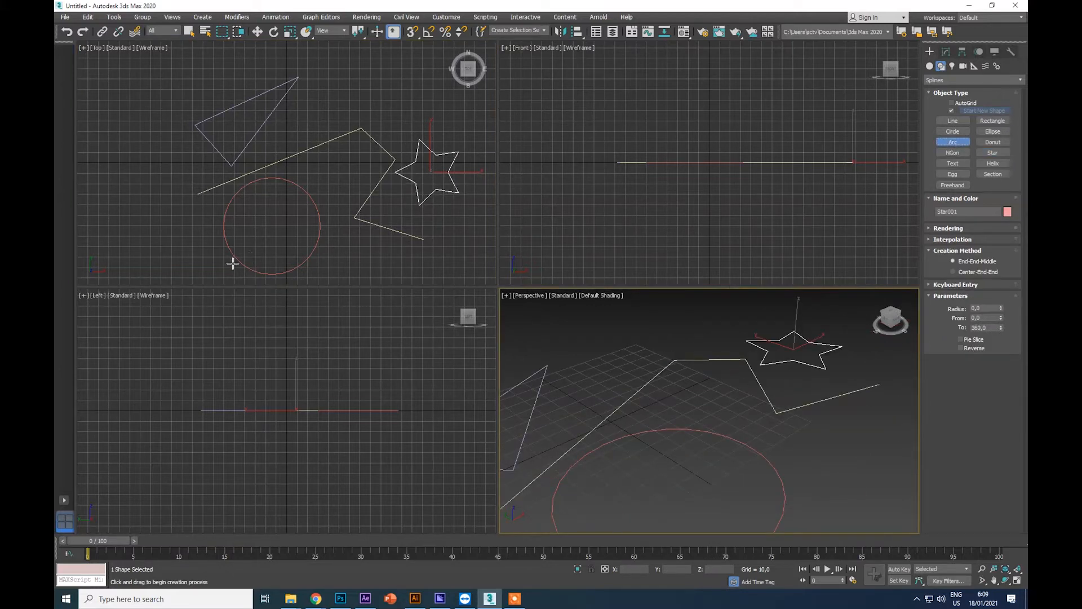
drag(125, 173, 181, 239)
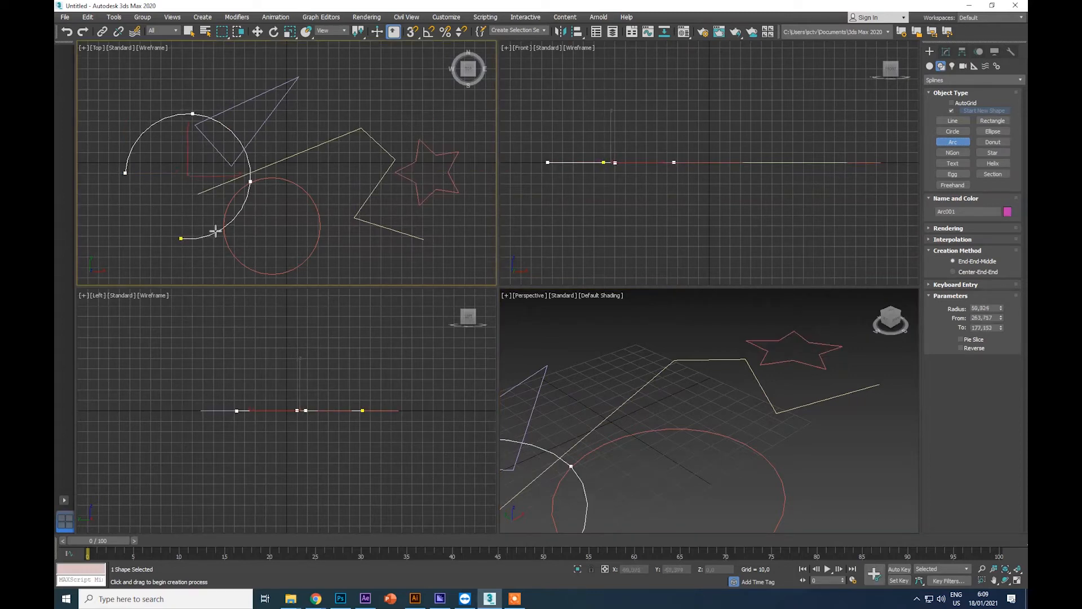
click(204, 186)
middle_drag(772, 409, 992, 277)
middle_drag(754, 392, 773, 406)
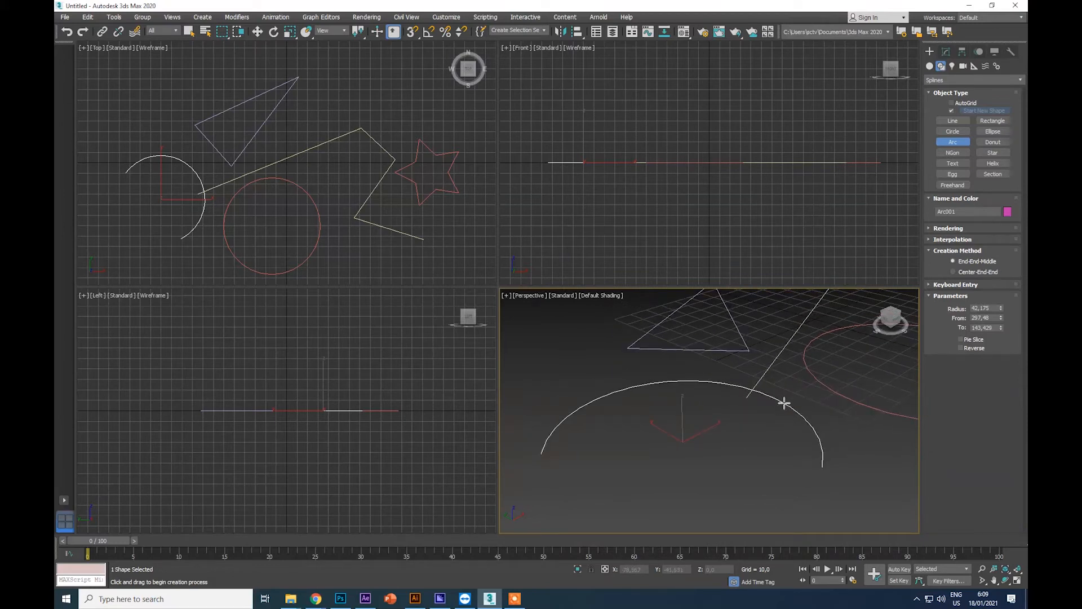
middle_drag(836, 387, 817, 425)
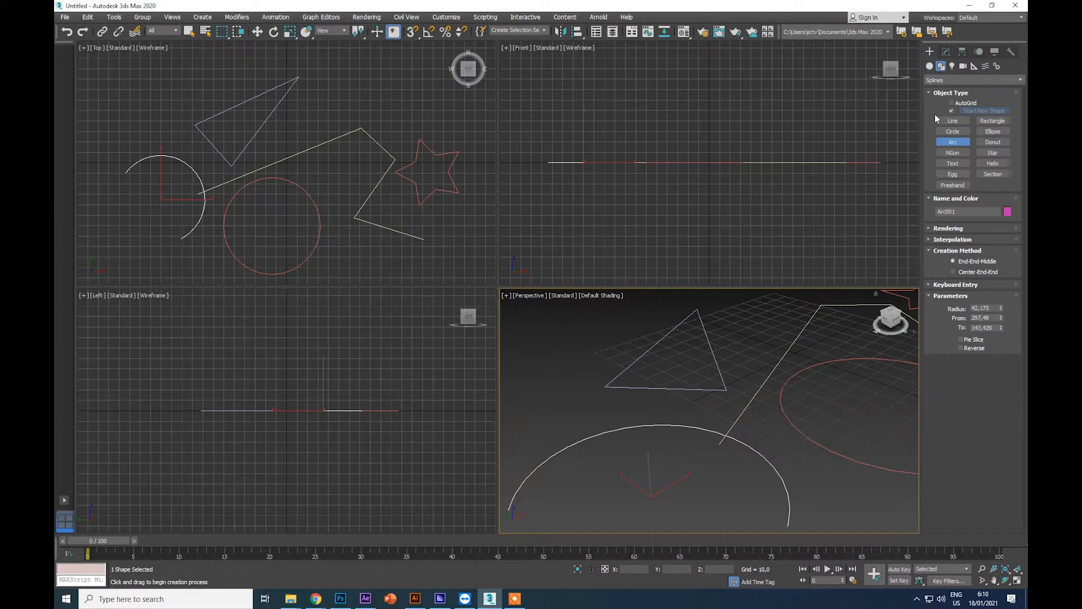
- Draw a rectangle spline about 41 long and 48 wide above the zigzag line in the Top view
click(258, 32)
alt+middle_drag(761, 395, 691, 439)
click(993, 120)
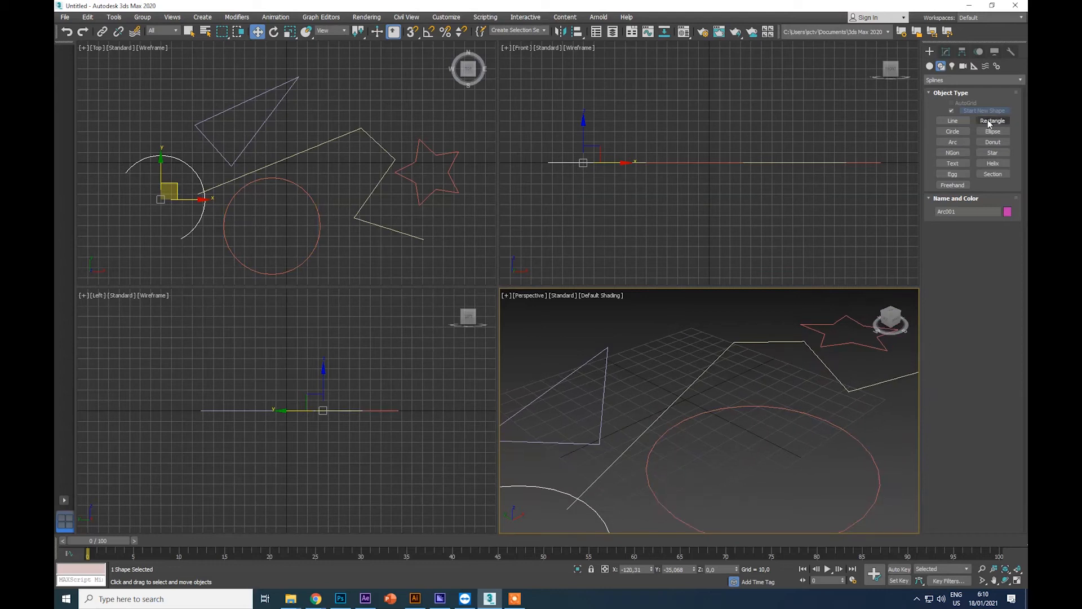
drag(350, 66, 399, 108)
middle_drag(697, 318, 625, 390)
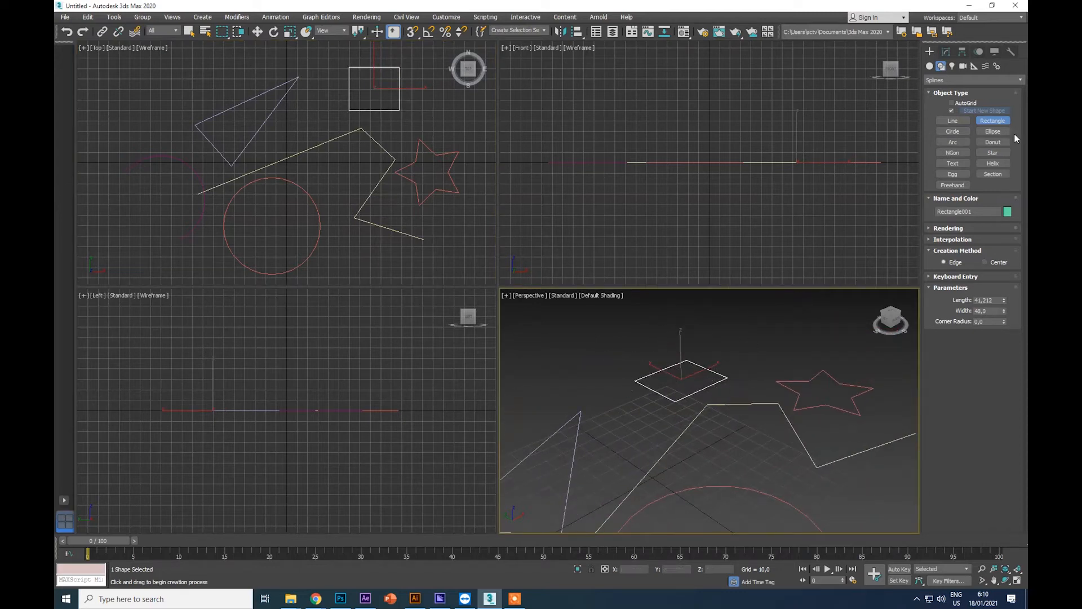
- Apply an Extrude modifier to the rectangle with an amount of about 36.5
click(930, 68)
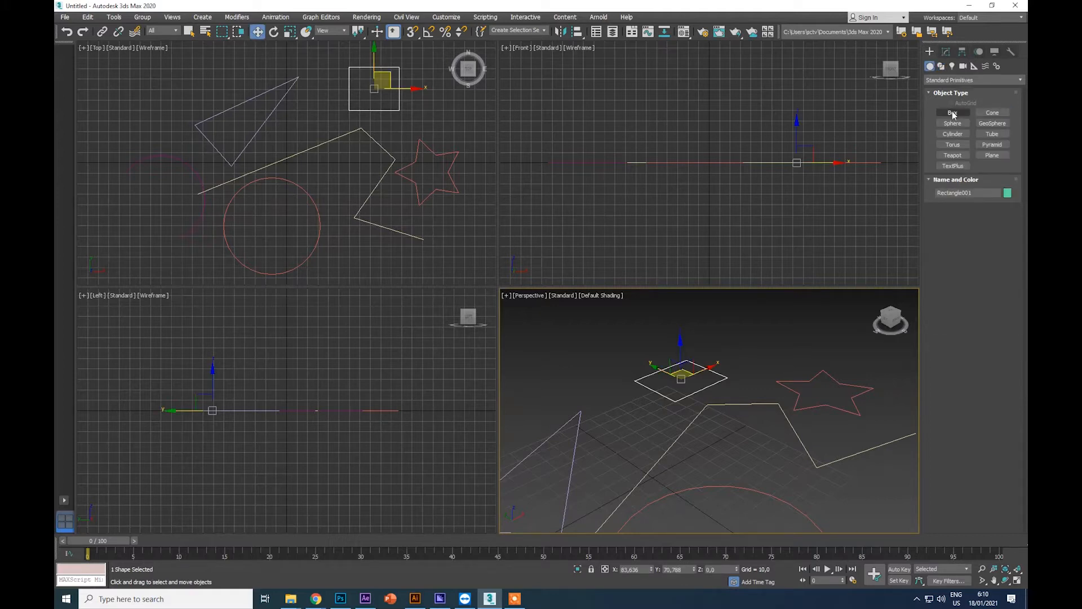
click(947, 53)
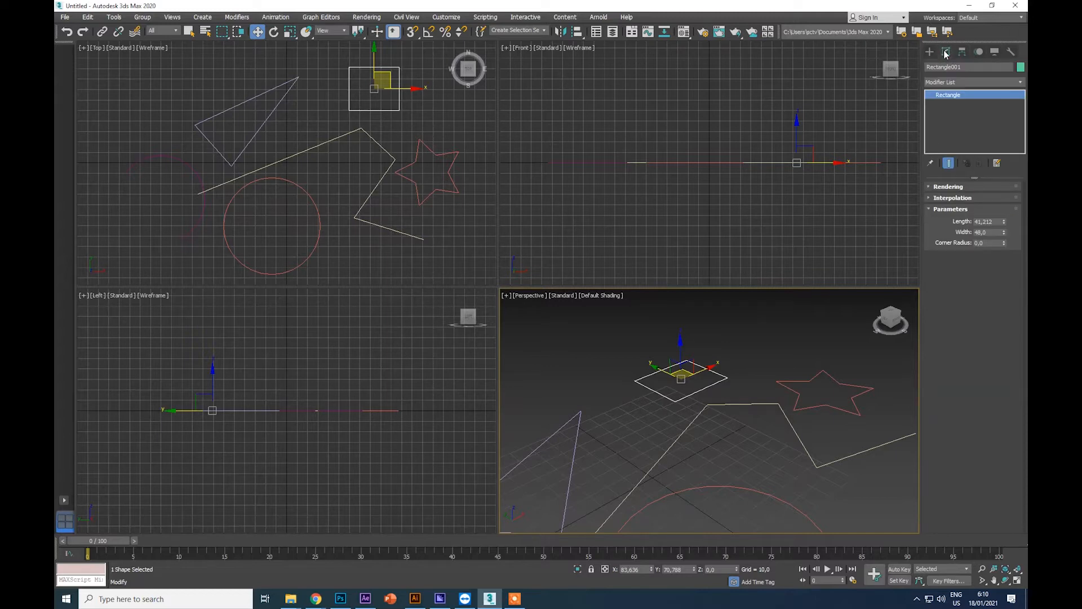
click(952, 83)
key(e)
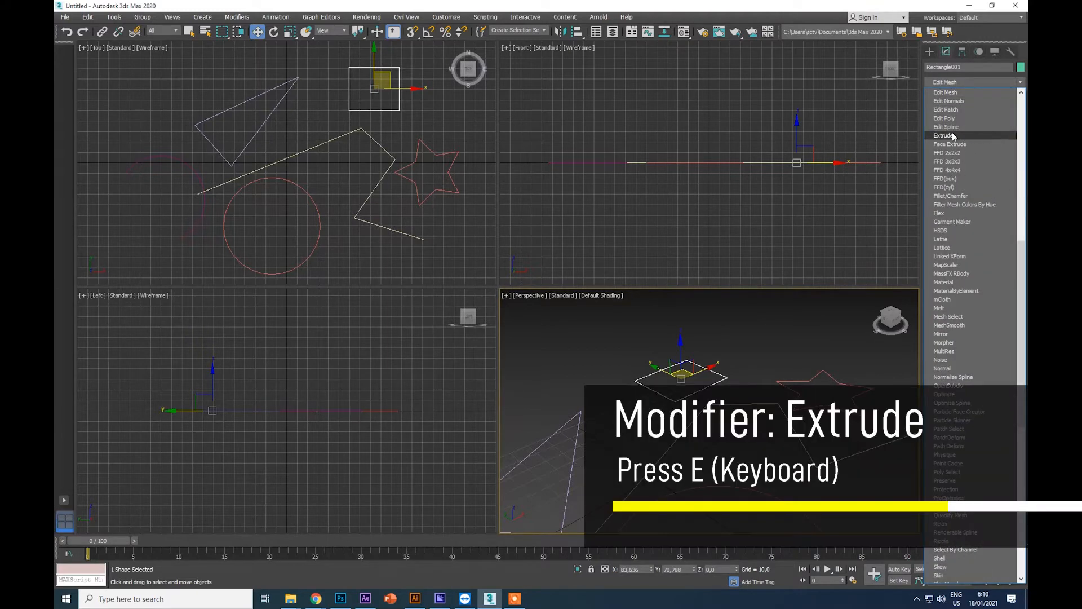
click(953, 136)
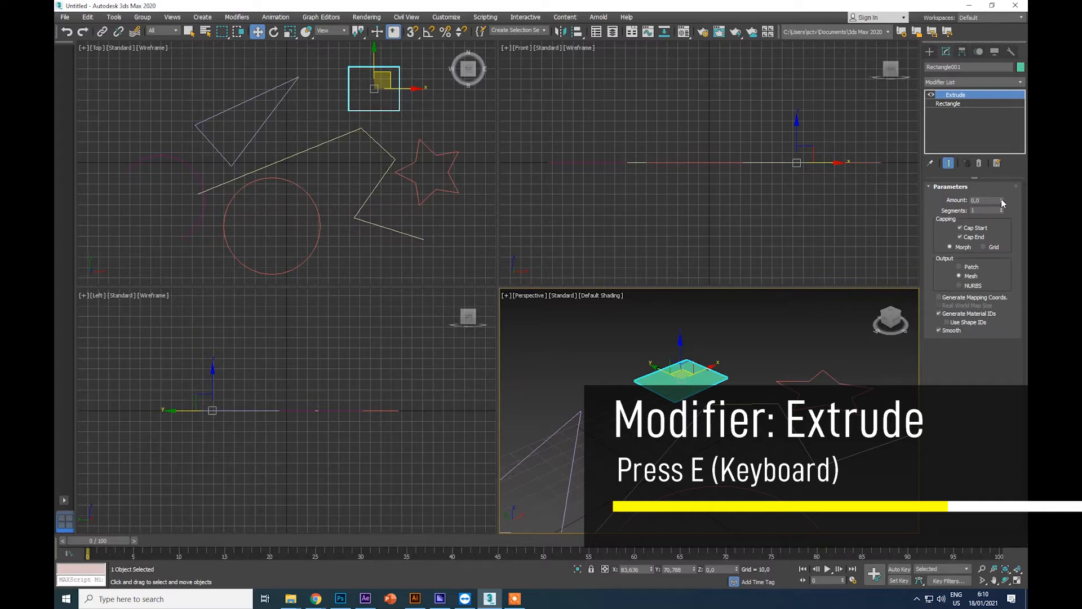
drag(1002, 202, 998, 161)
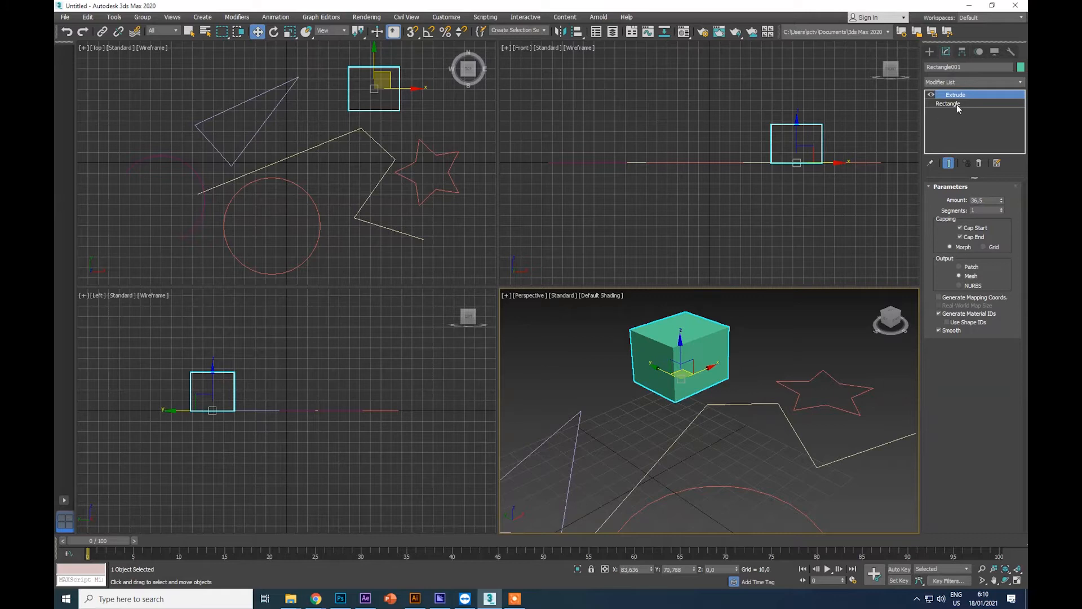
- Create a standard Box primitive about 37 long, 40 wide and 35 high above the star in the Top view
click(931, 51)
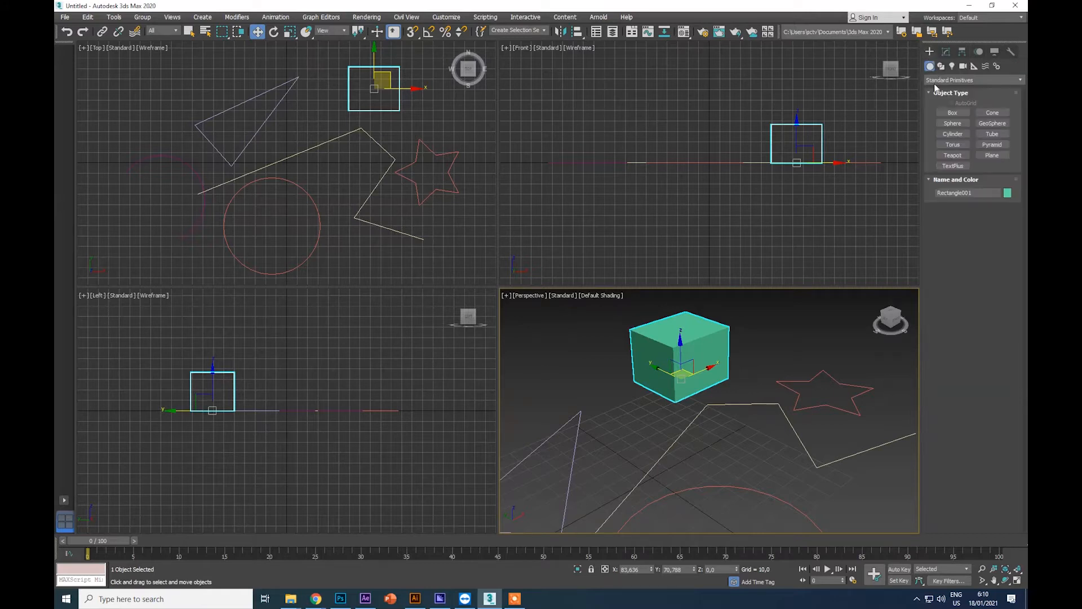
click(953, 112)
drag(439, 111, 482, 150)
click(484, 114)
middle_drag(857, 430, 786, 468)
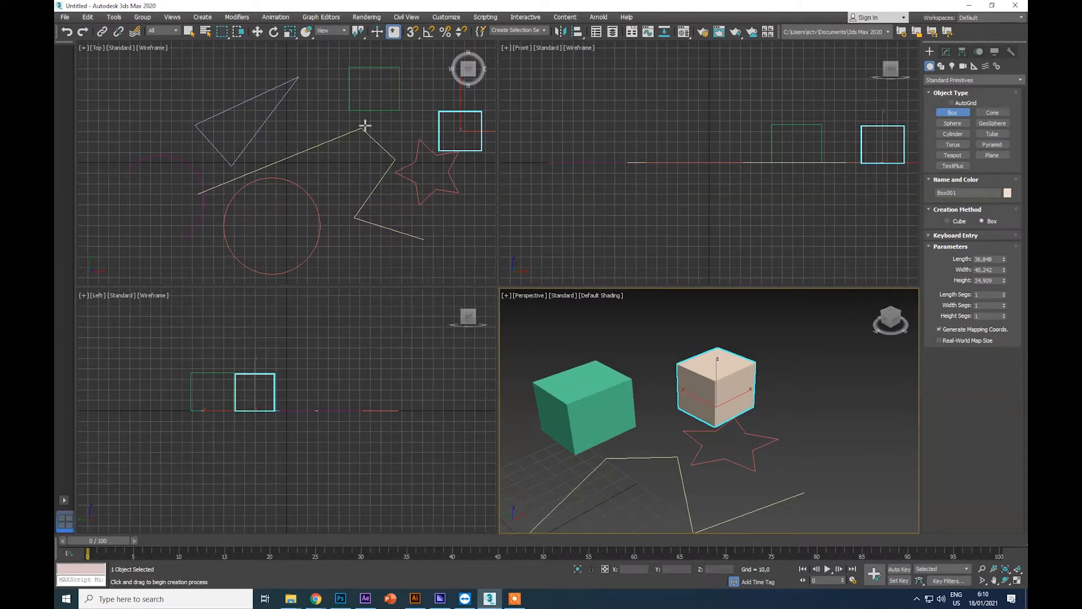
- Move the box closer to the extruded rectangle in the Top view, to about X 147, Y 45
click(257, 31)
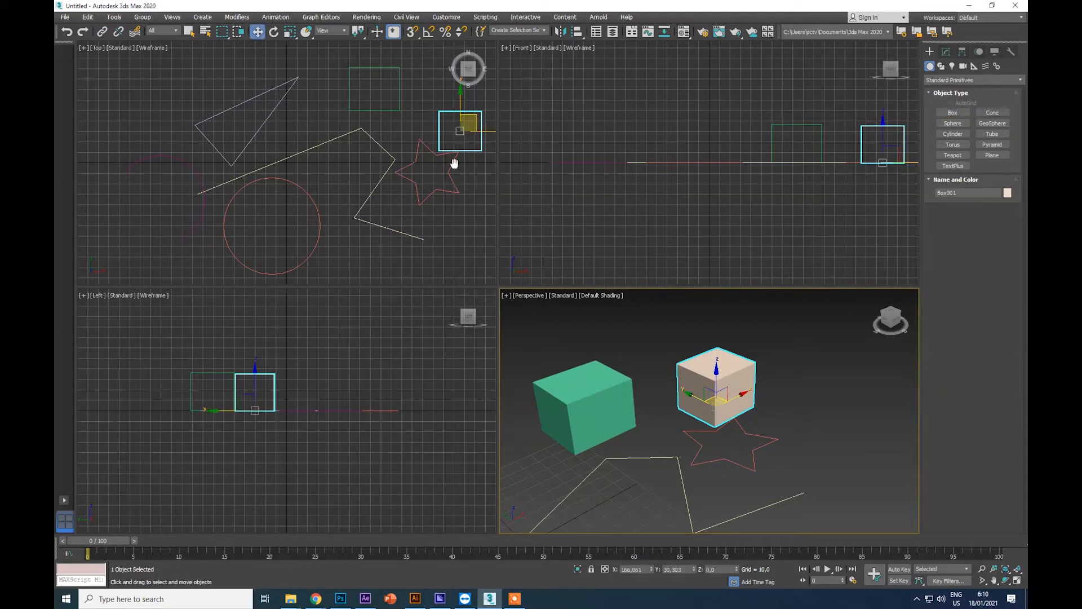
middle_drag(471, 116, 459, 138)
drag(459, 137, 440, 122)
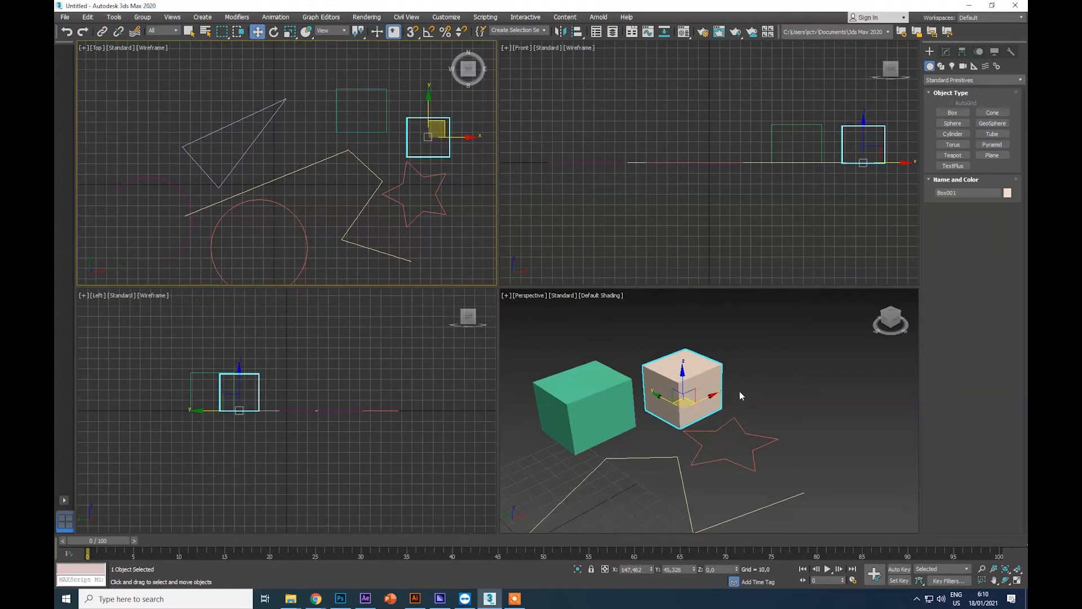
middle_drag(756, 475, 797, 389)
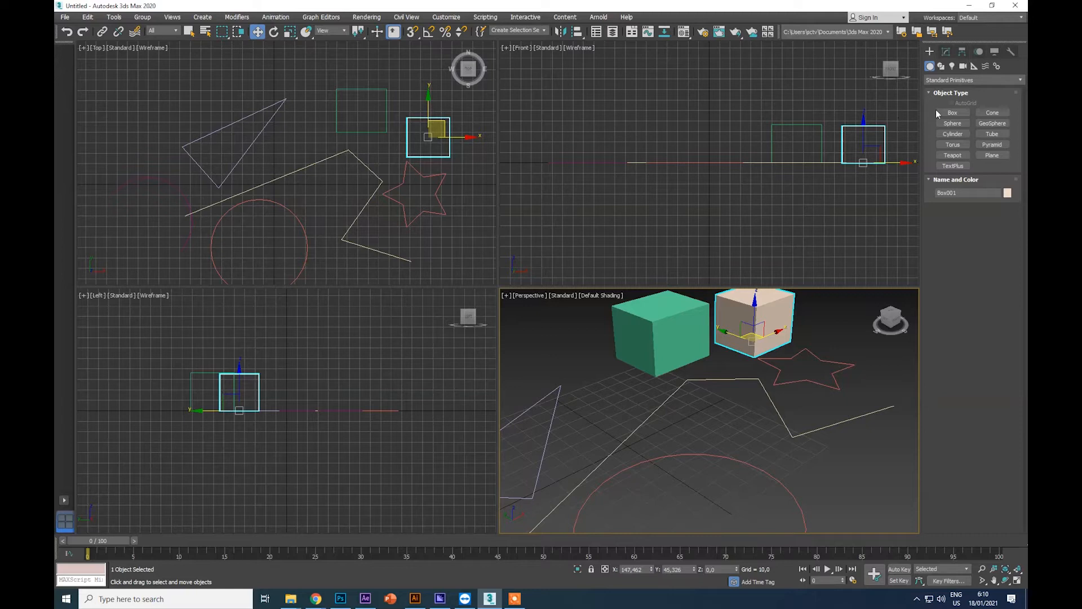
- Examine the splines and the two solid boxes from a raised perspective angle and in the Top view
click(941, 66)
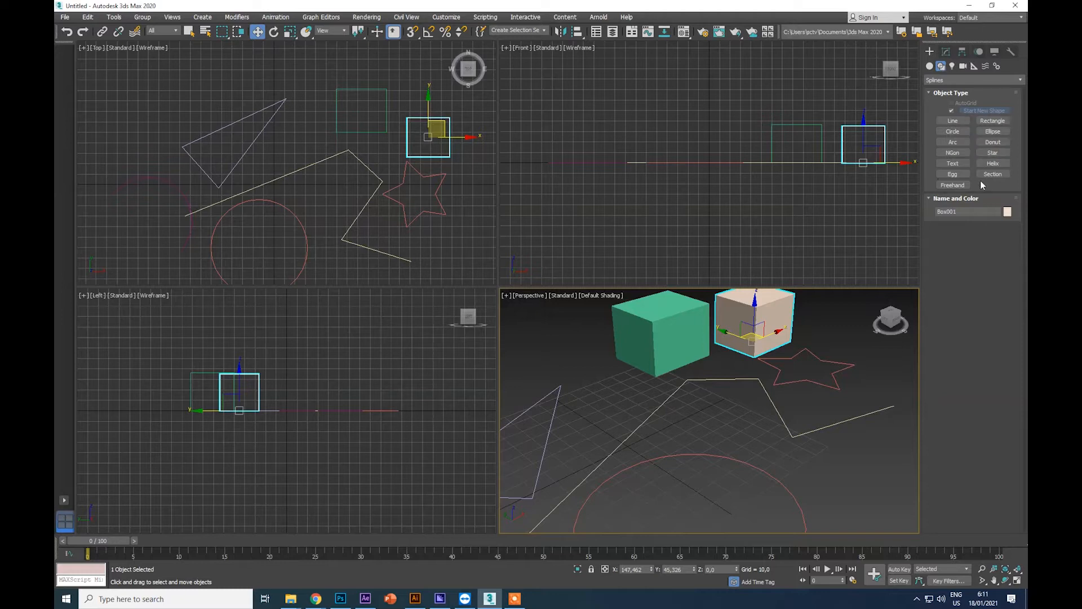
middle_drag(660, 418, 680, 431)
scroll(815, 392, down, 3)
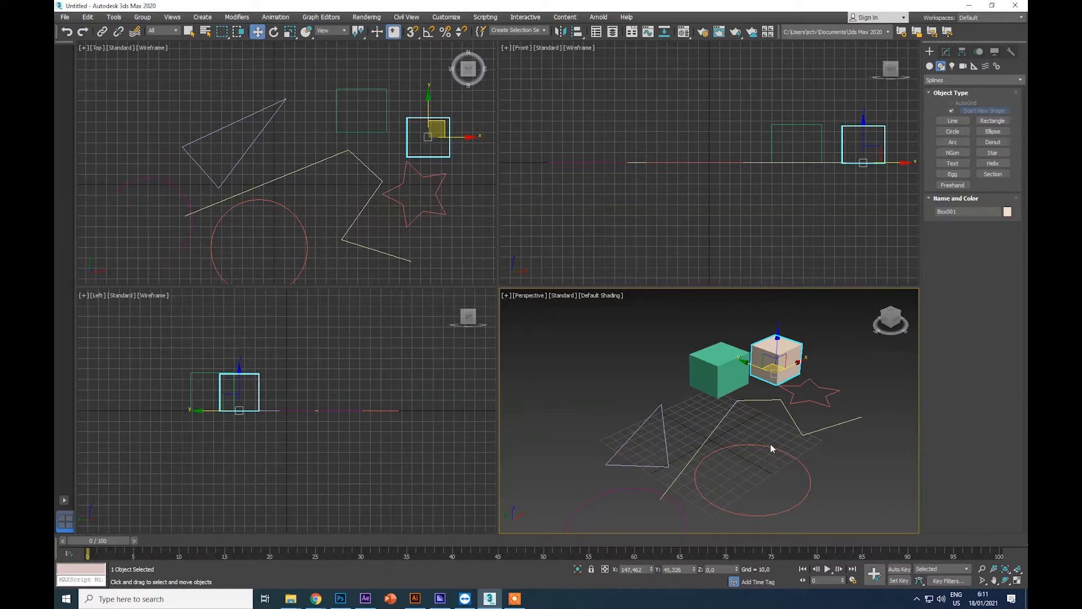
middle_drag(763, 451, 768, 418)
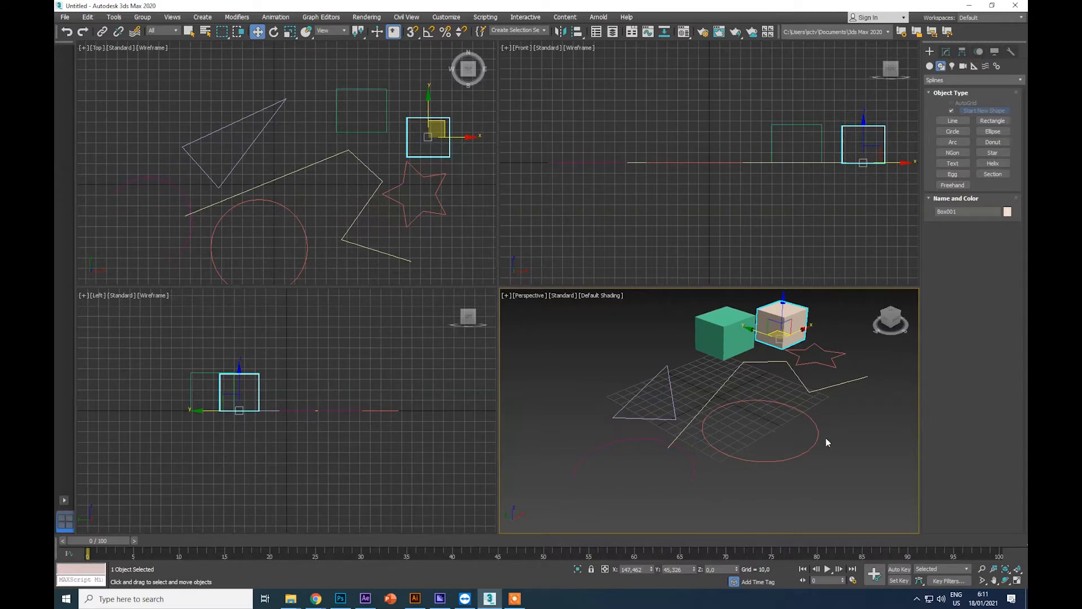
drag(901, 323, 867, 364)
middle_drag(797, 374, 778, 456)
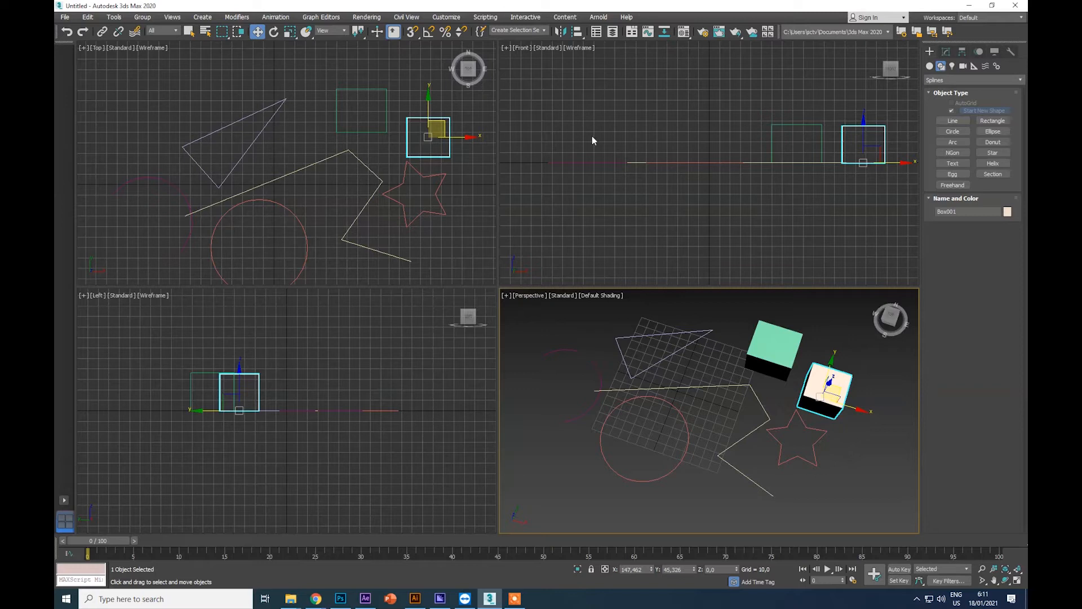
middle_drag(177, 146, 345, 111)
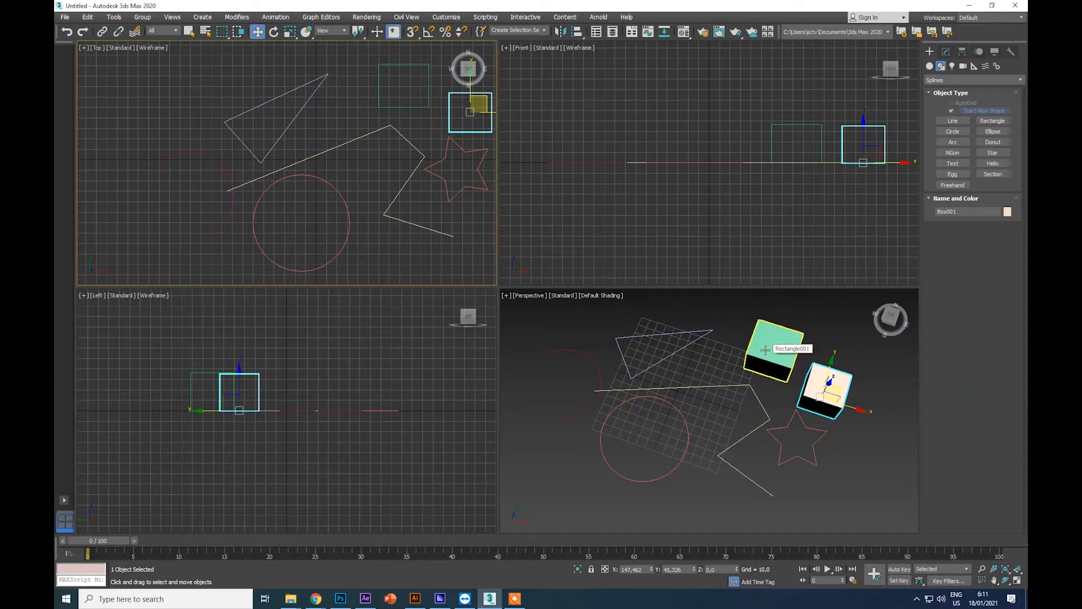
- Inspect the extruded rectangle beside the box from a raised angle and show its modifier stack and Extrude settings
click(898, 321)
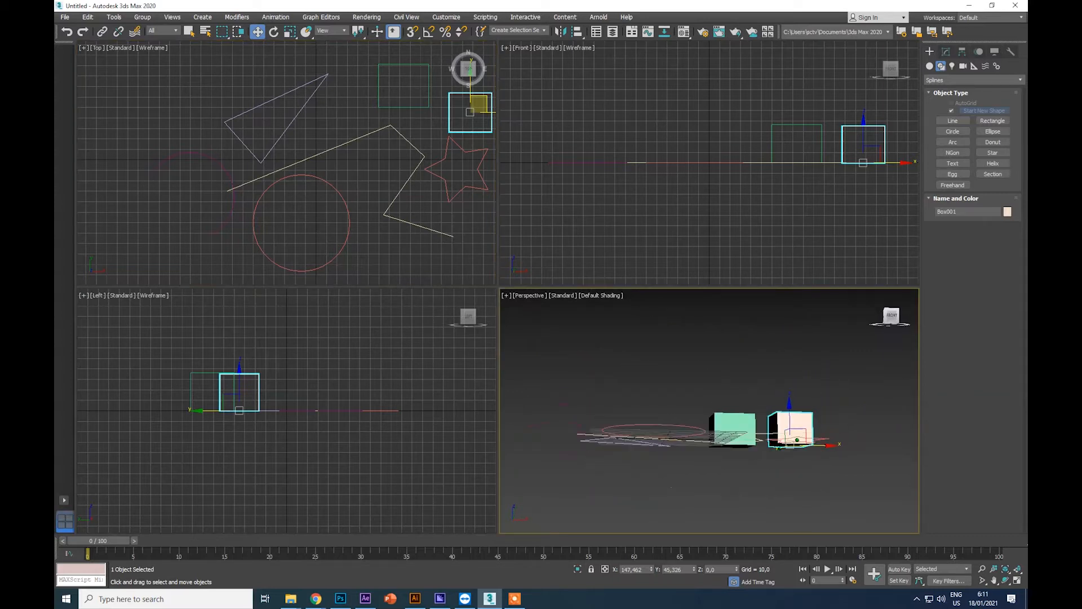
click(726, 397)
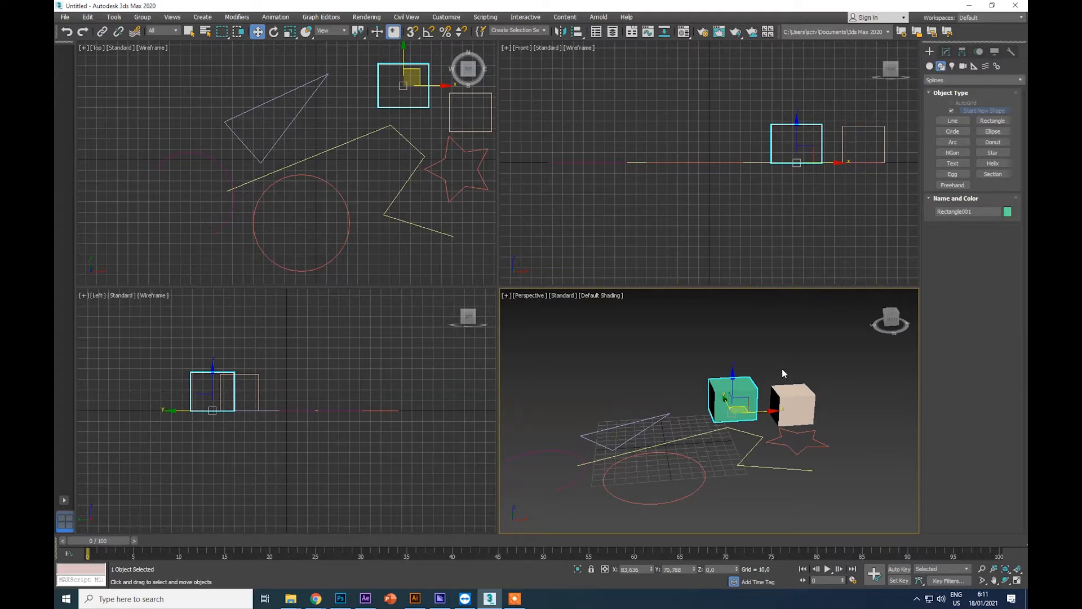
click(947, 51)
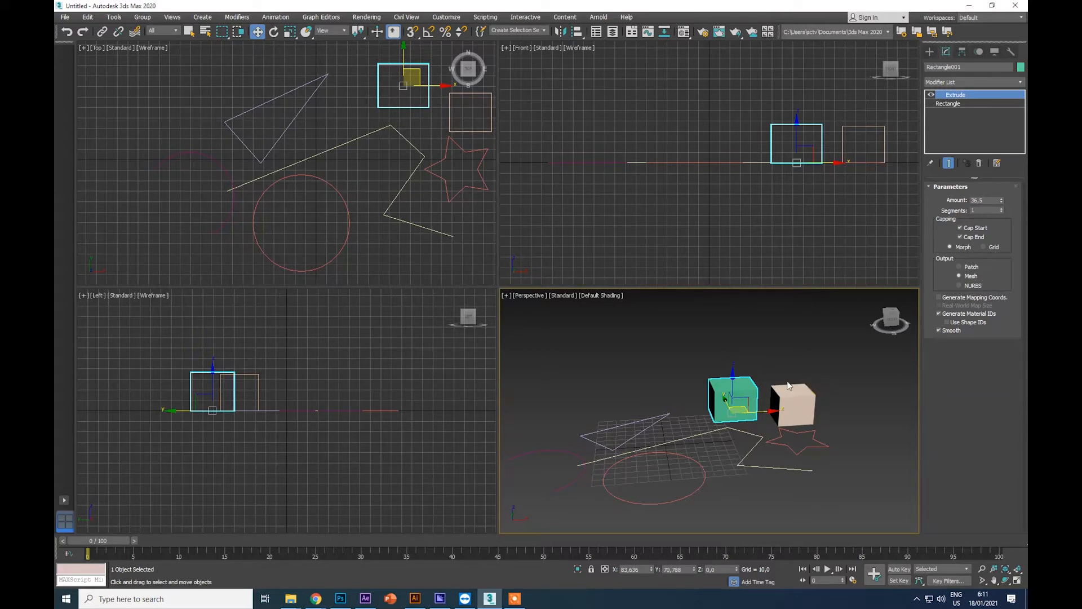
- Reset the scene to an empty one without saving the changes
click(65, 17)
click(83, 52)
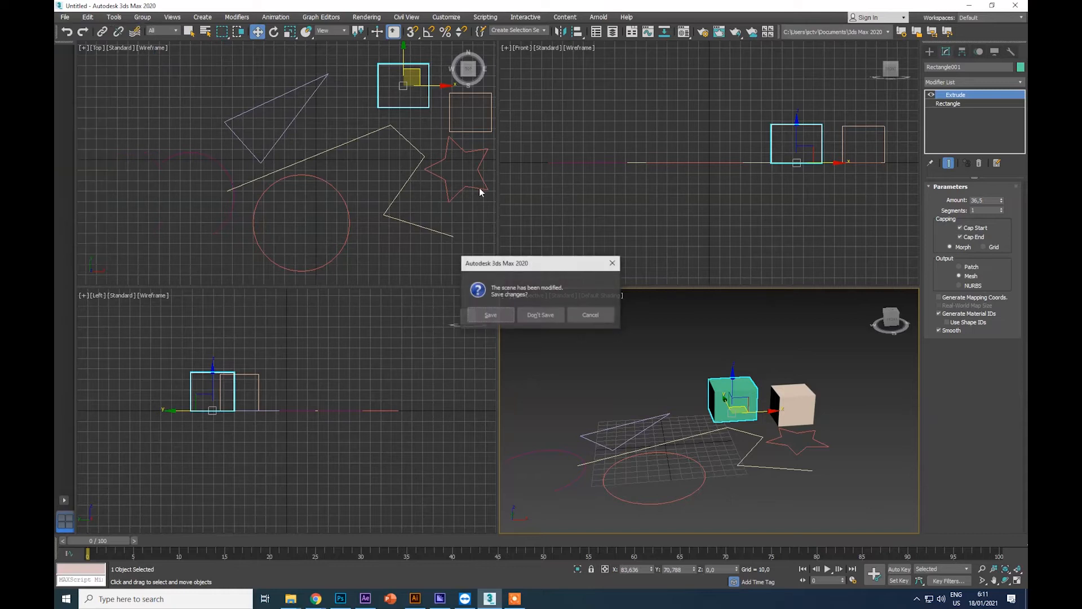
click(535, 318)
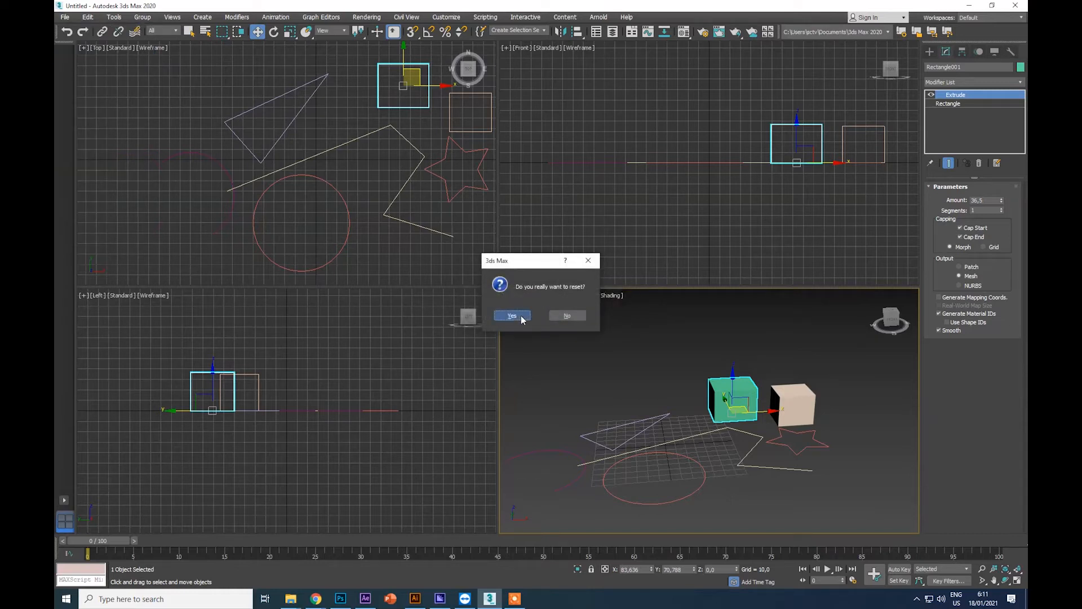
click(511, 316)
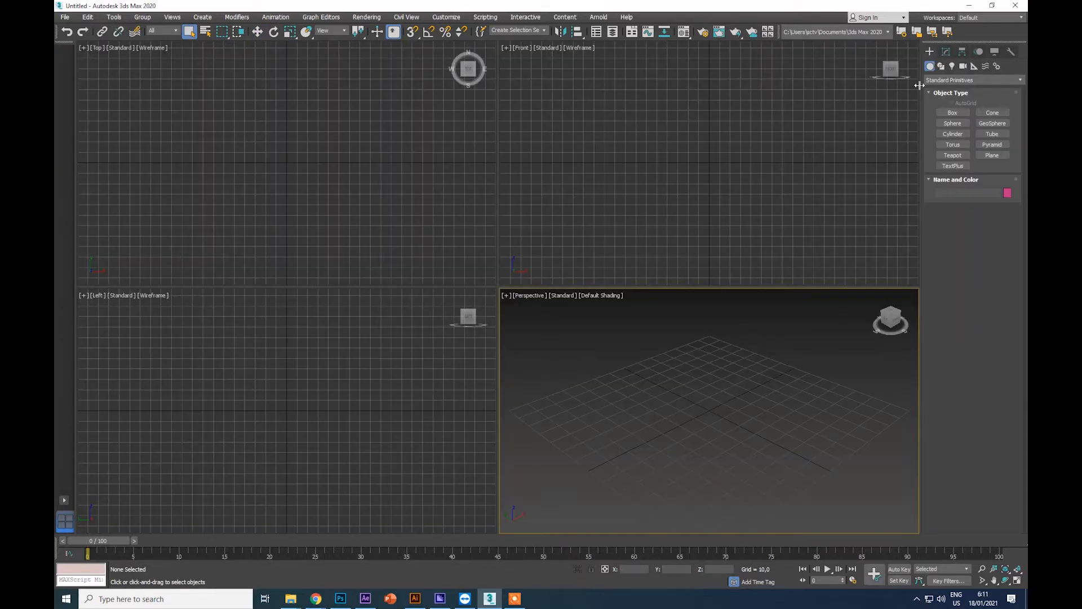
- Draw a five-pointed star spline at the origin in the Top view, with radii of about 71 and 37
click(941, 67)
click(988, 155)
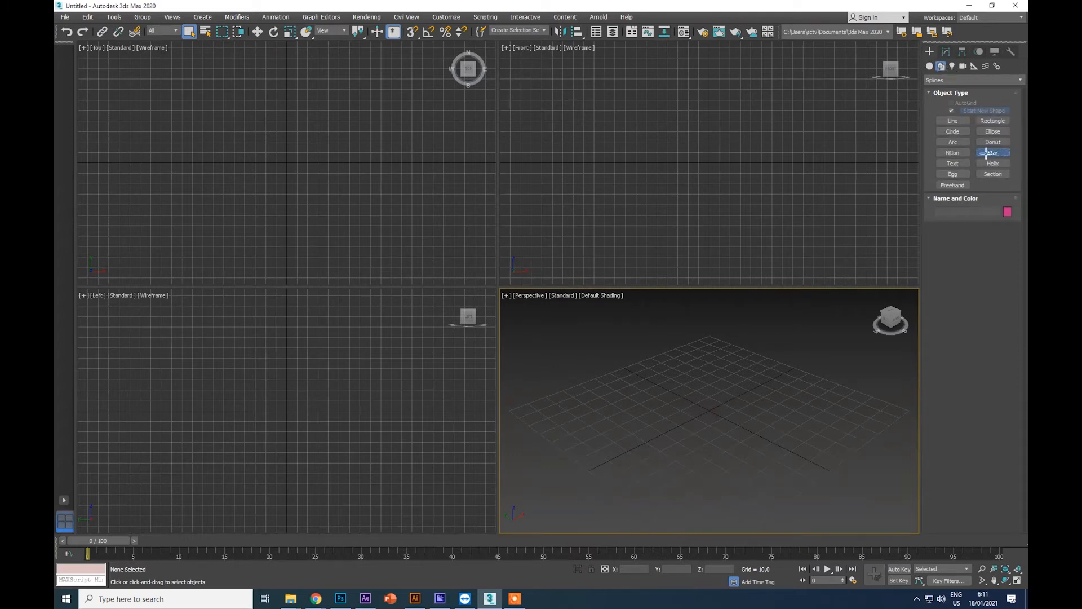
drag(286, 162, 326, 223)
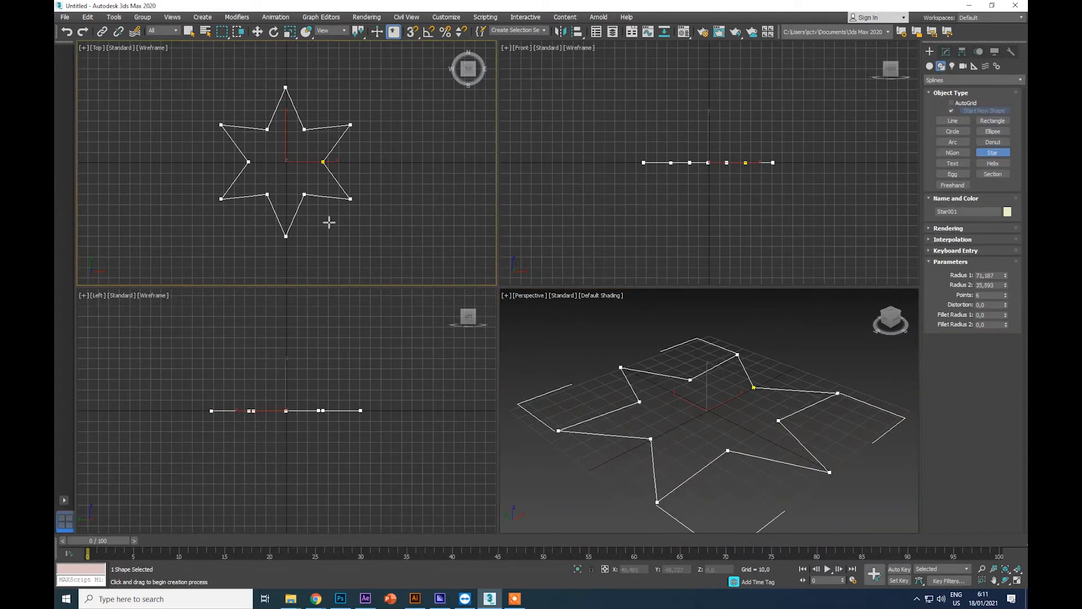
click(311, 191)
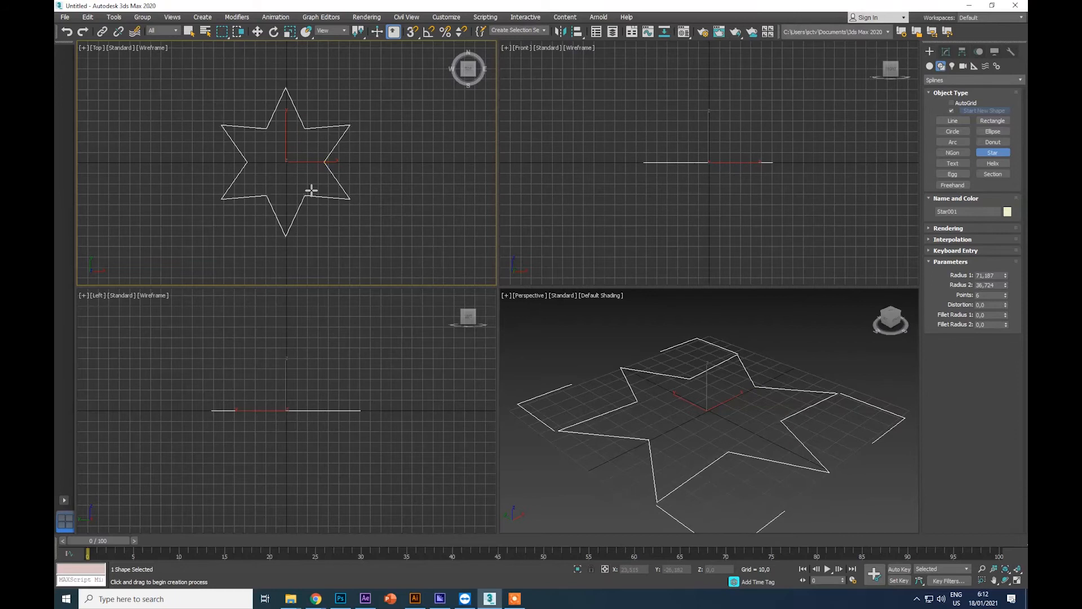
click(1006, 297)
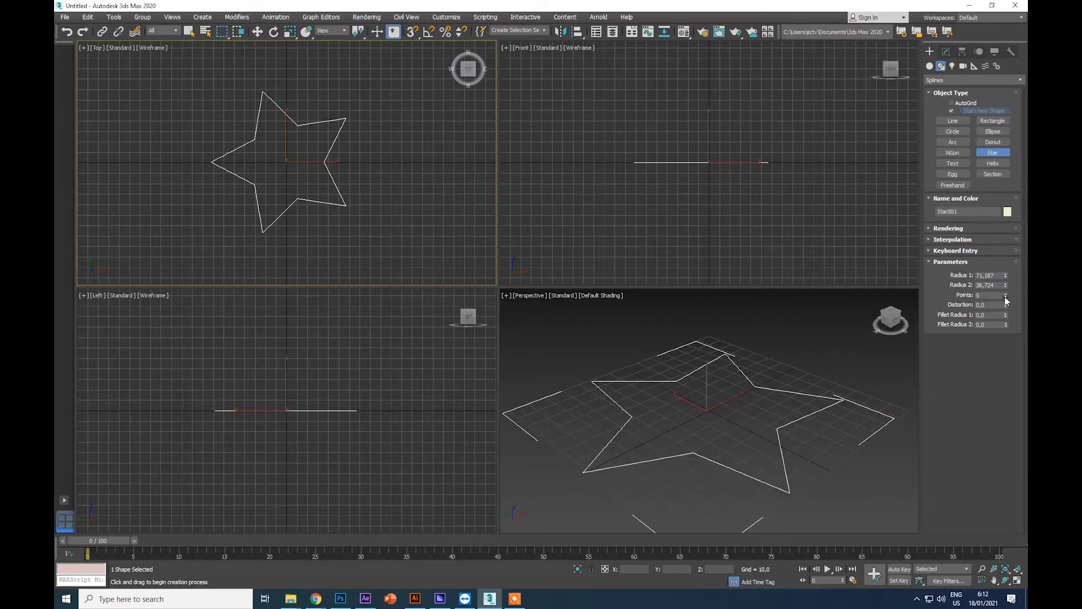
- Apply an Extrude modifier to the star with an amount of 24
click(946, 52)
click(945, 79)
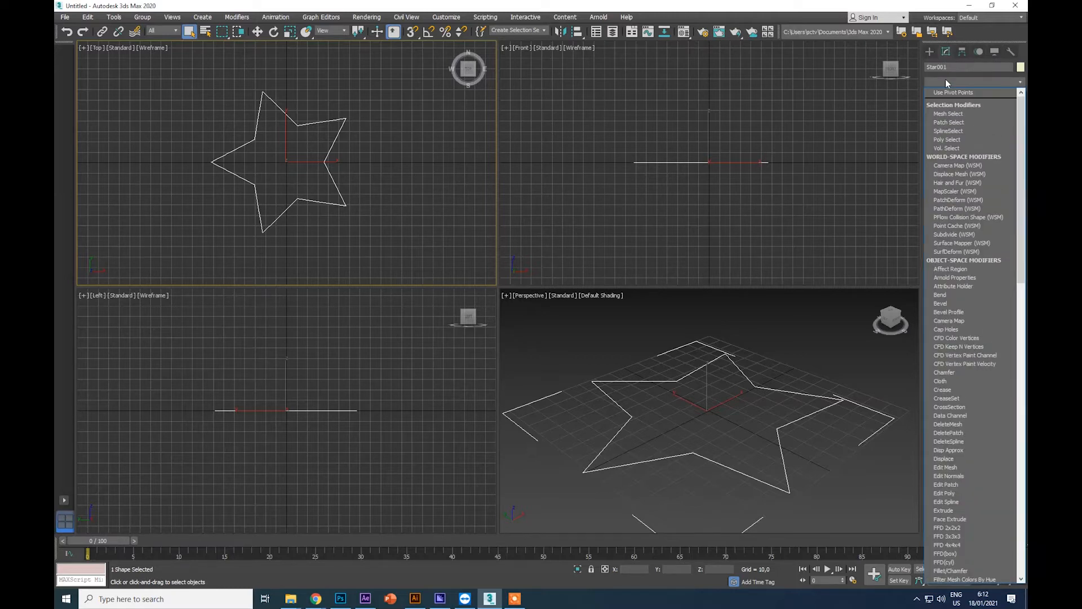
text(esh)
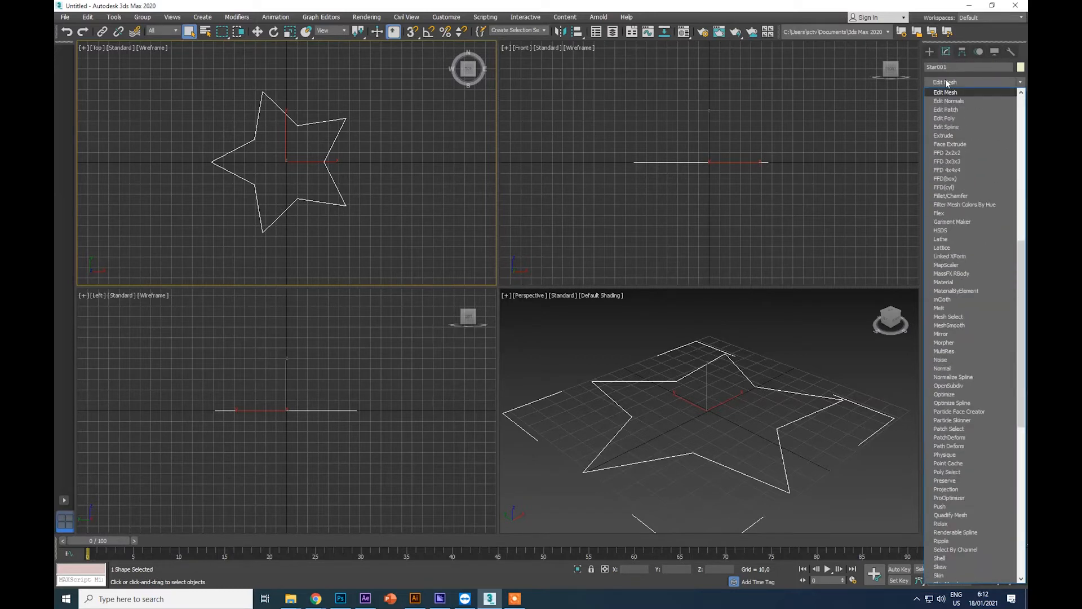
click(945, 135)
drag(1002, 201, 1001, 169)
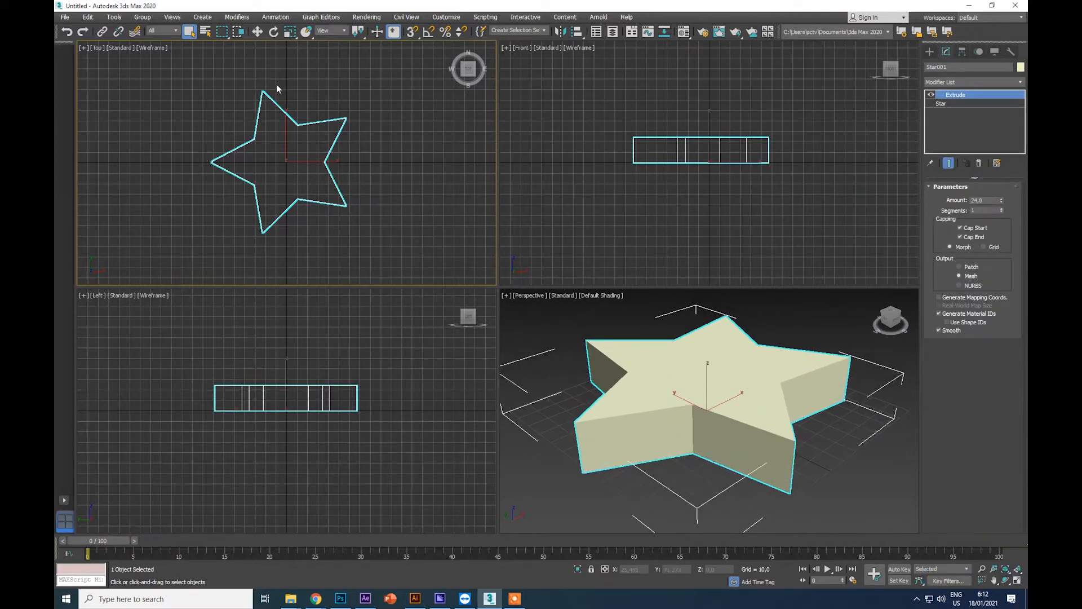
- Clone the extruded star along the X axis in the Top view so both stars stand side by side
click(259, 33)
mouse_move(295, 152)
mouse_down()
mouse_move(186, 151)
mouse_move(378, 162)
mouse_up()
click(542, 341)
- Delete the Extrude modifier from the copied star and keep its flat spline selected
middle_drag(839, 427, 780, 455)
right_click(959, 95)
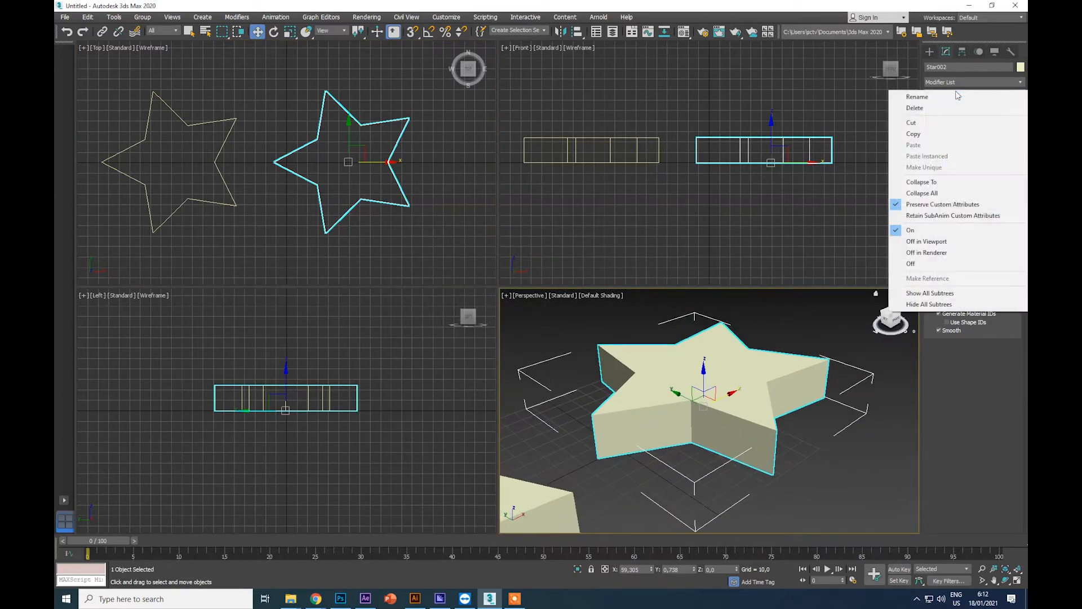
click(921, 109)
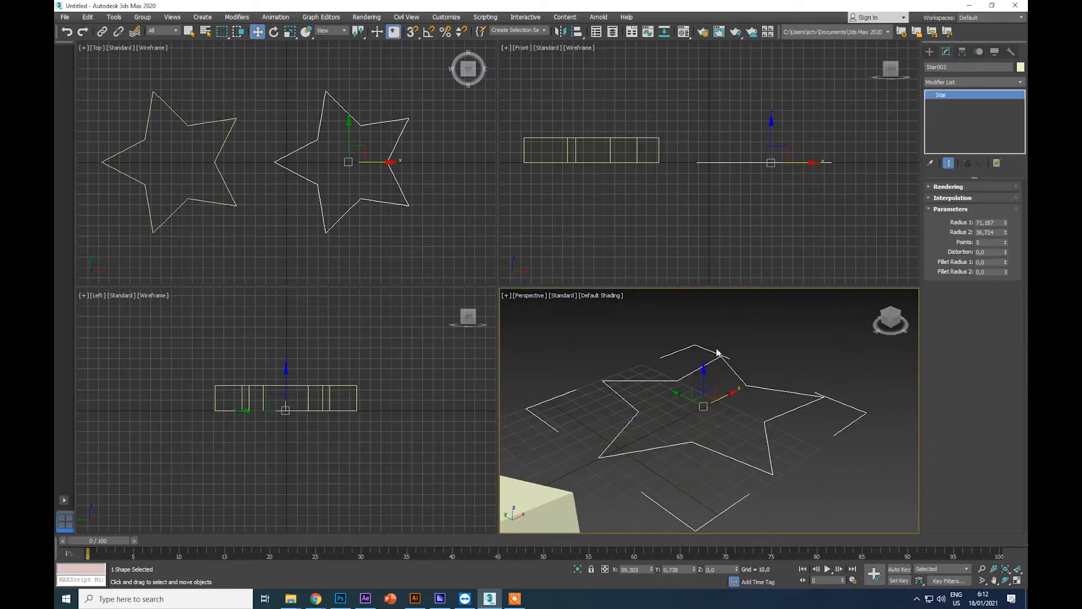
click(760, 342)
click(702, 367)
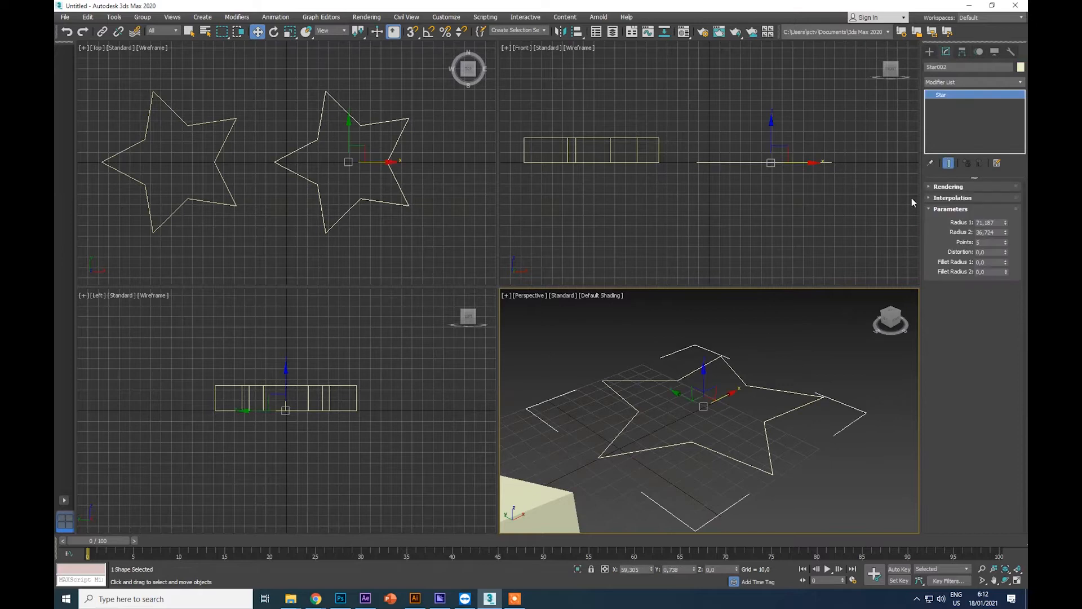
click(951, 82)
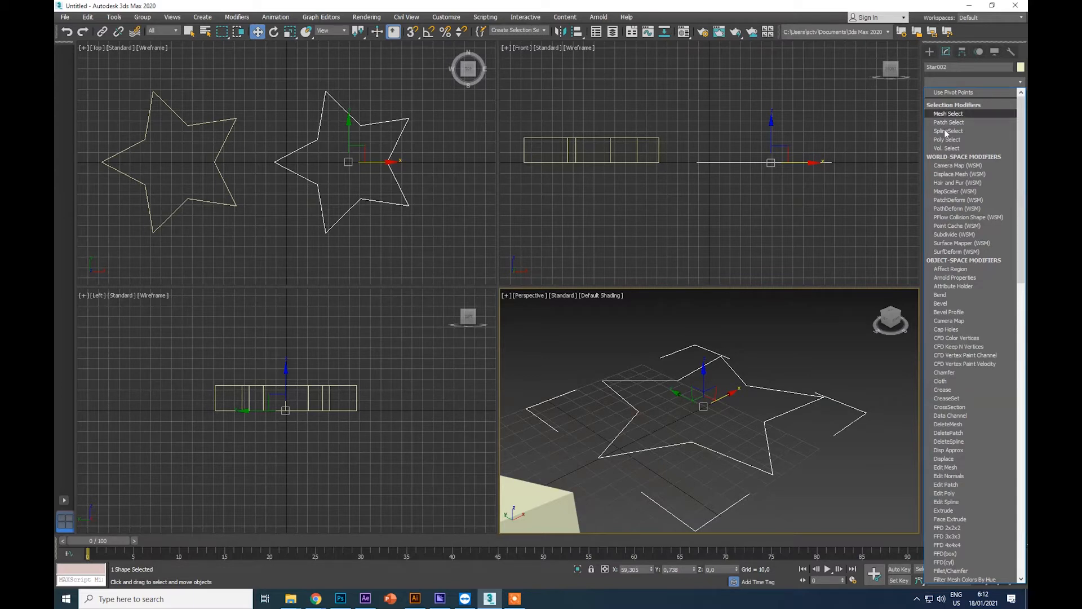
drag(1022, 259, 1015, 231)
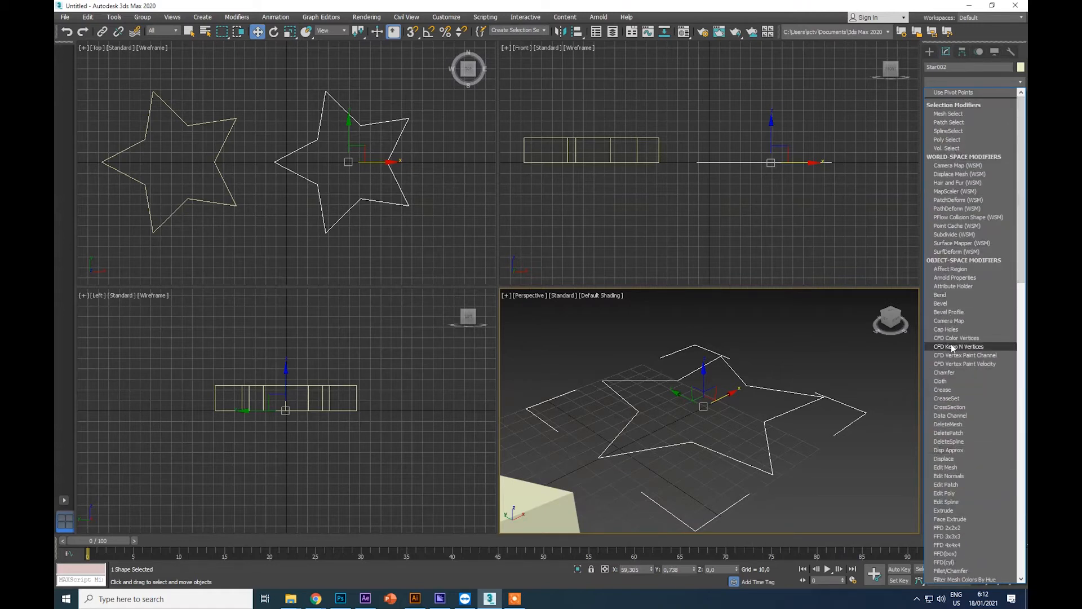
click(944, 79)
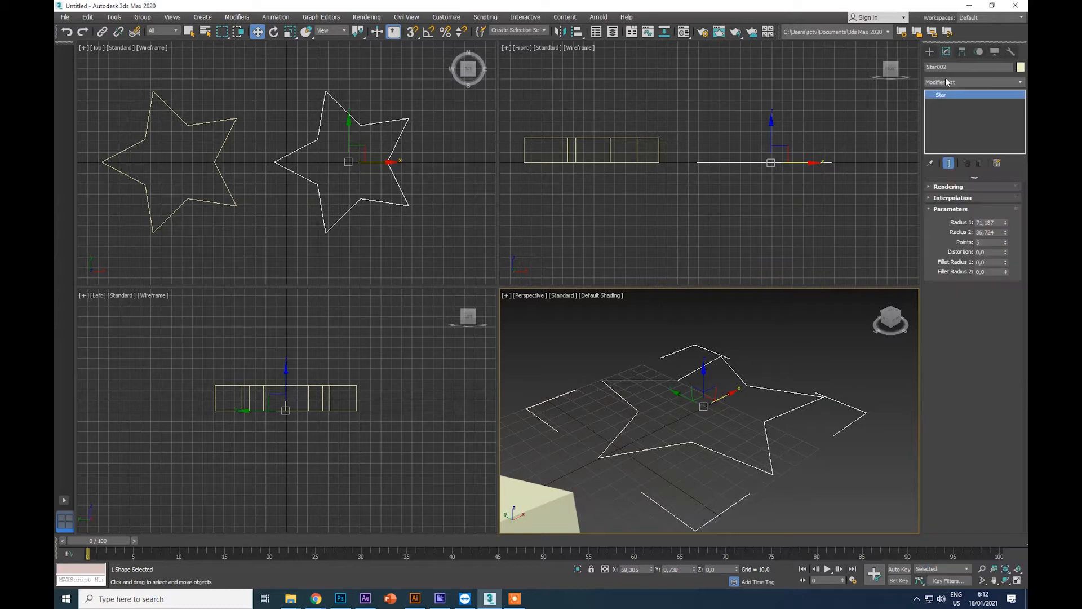
- Apply a Bevel modifier to the copied star spline
click(949, 82)
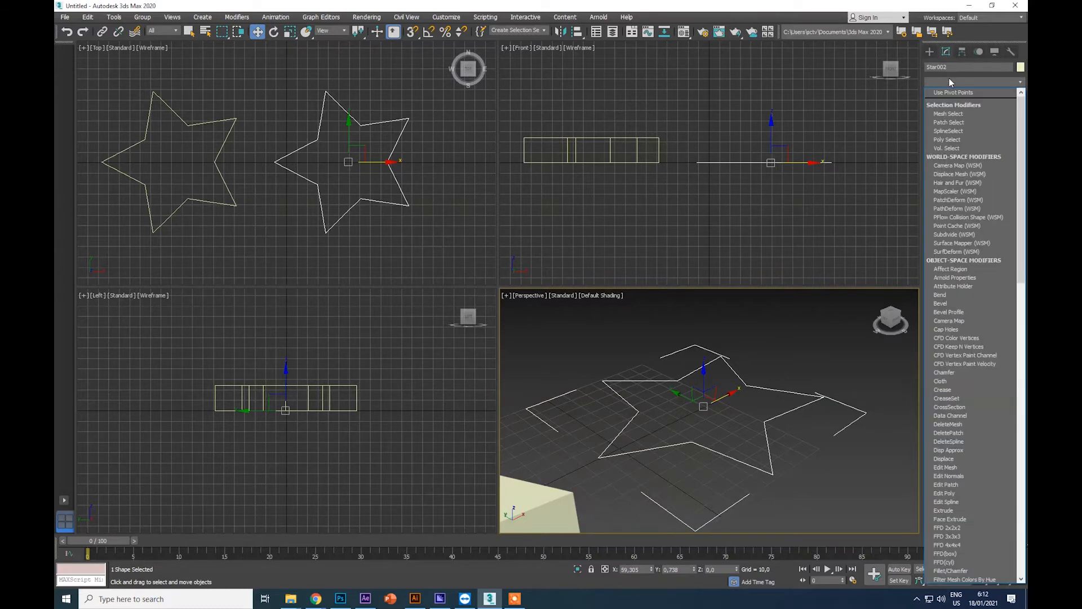
key(b)
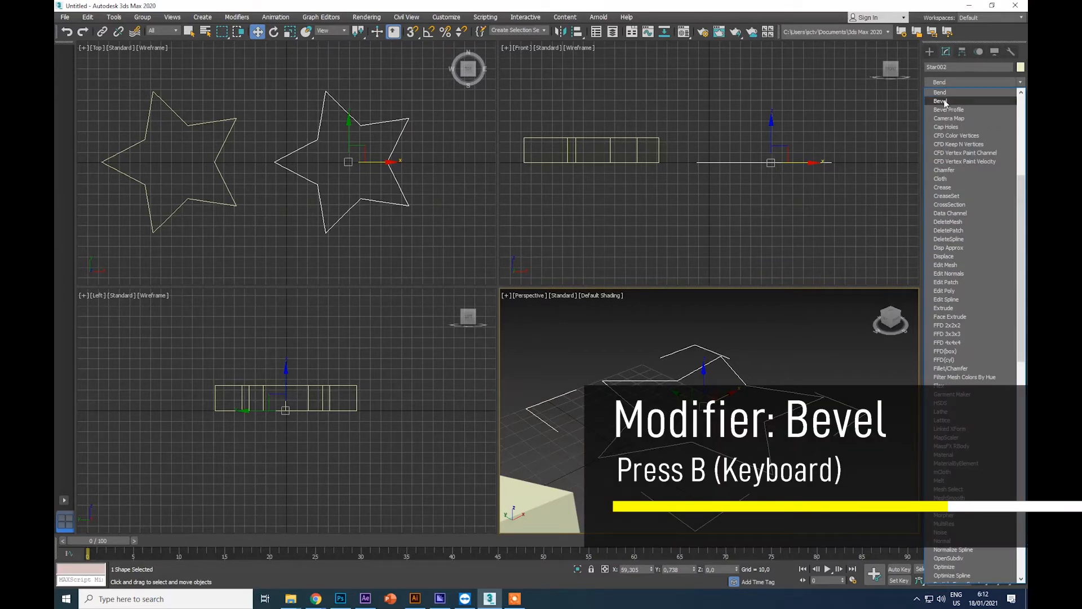
click(946, 101)
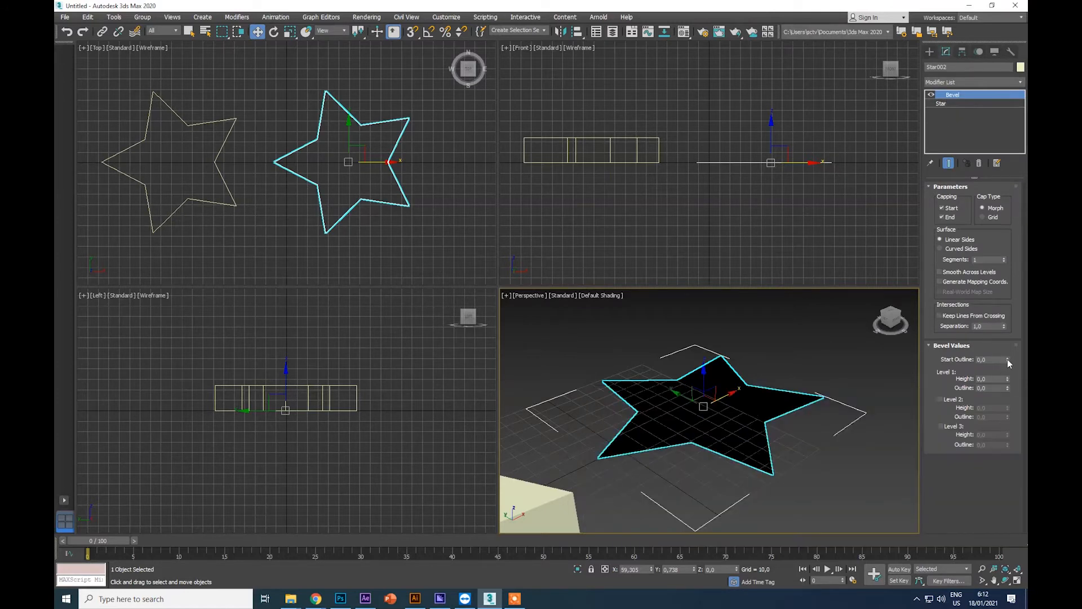
- Try a bevel start outline, reset it to 0, and set the Level 1 height to 29
drag(1007, 359, 1008, 336)
right_click(1007, 359)
drag(1007, 379, 1008, 347)
scroll(829, 335, up, 4)
scroll(829, 335, down, 4)
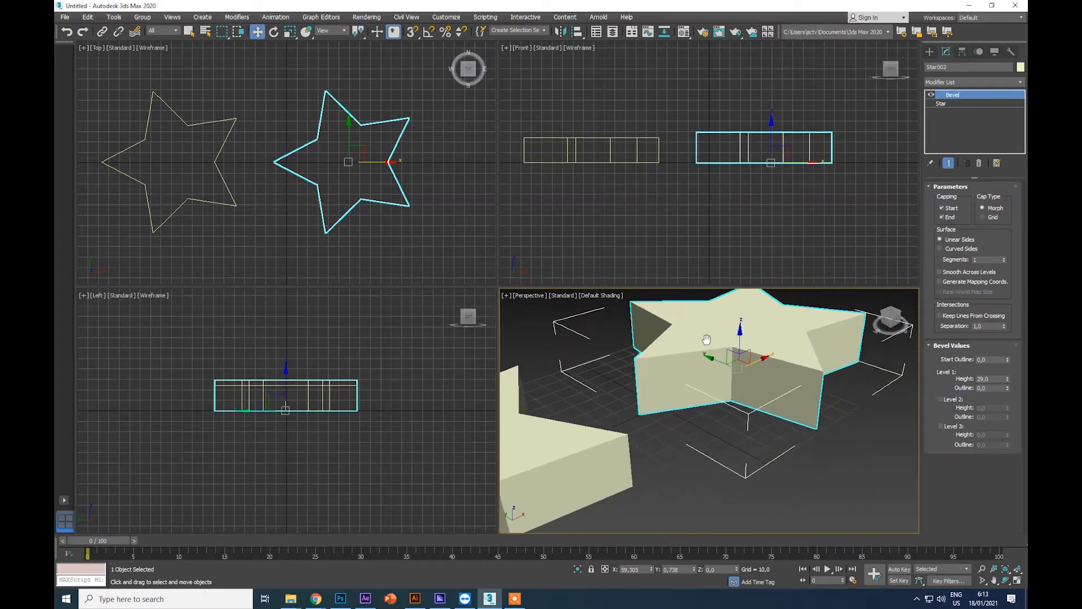
- Enable bevel Level 2 with a height of 18.5 and an outline of -33.2, and set the Level 1 height to 4
click(940, 400)
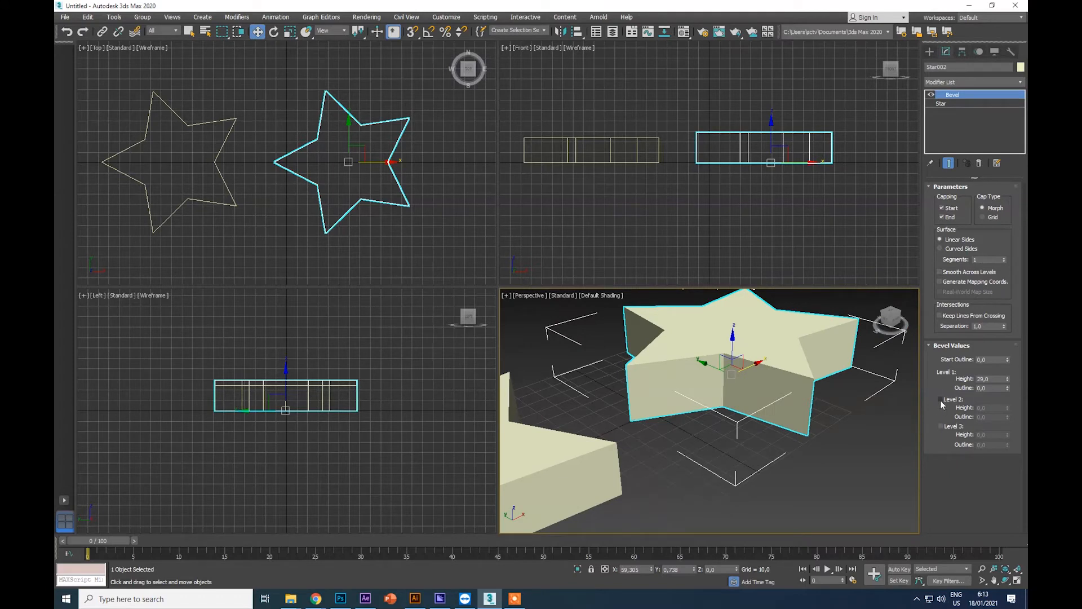
drag(1008, 408, 68, 488)
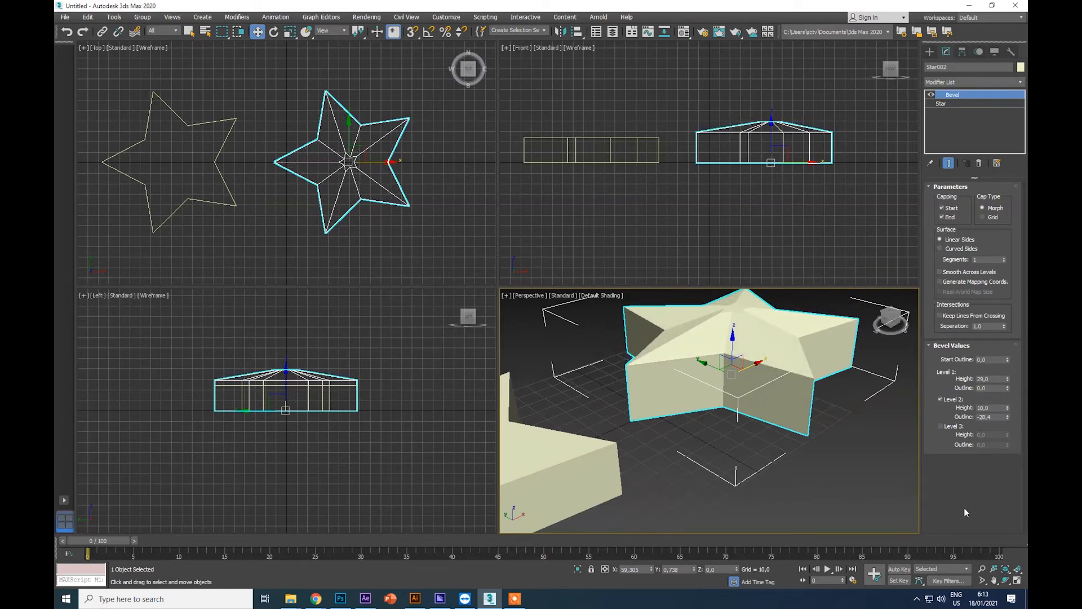
drag(1007, 380, 1008, 430)
scroll(797, 334, down, 5)
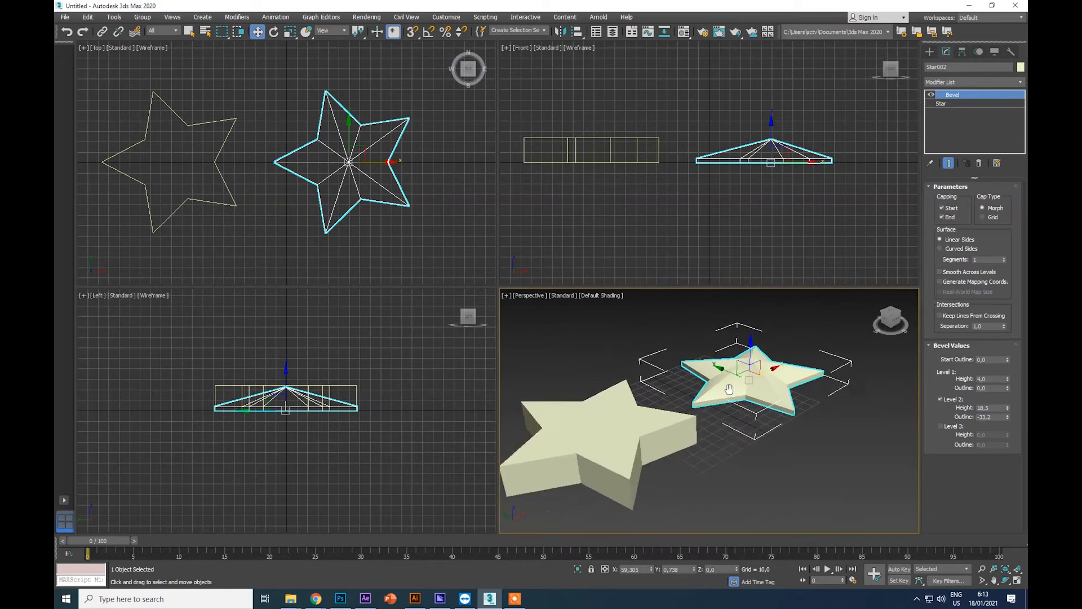
- Maximize the Perspective view and examine the beveled star beside the extruded one from several angles
click(1017, 580)
click(1006, 580)
drag(581, 240, 510, 242)
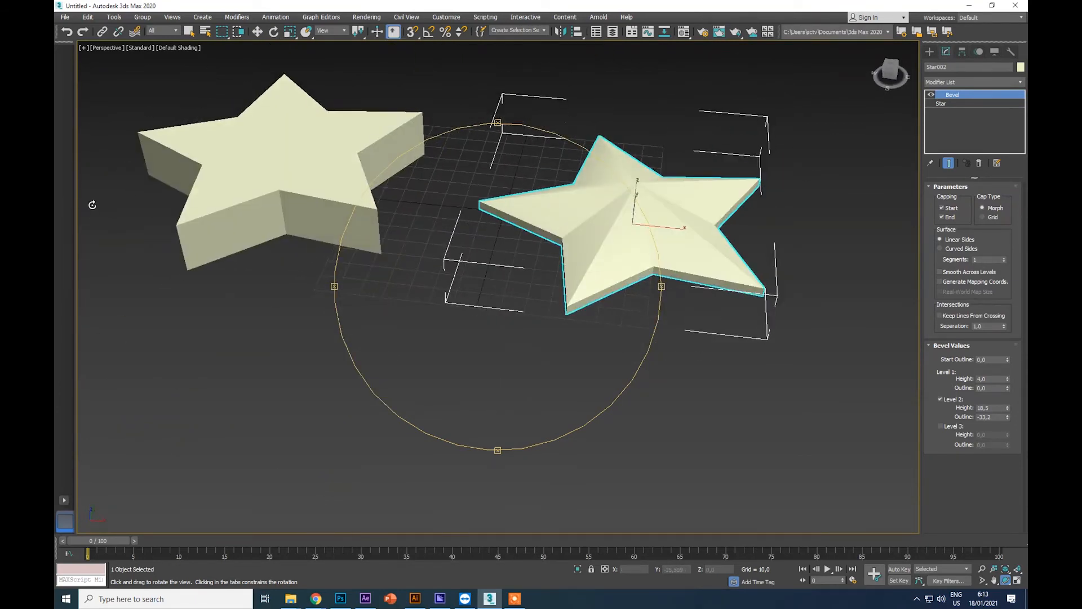
drag(562, 246, 634, 226)
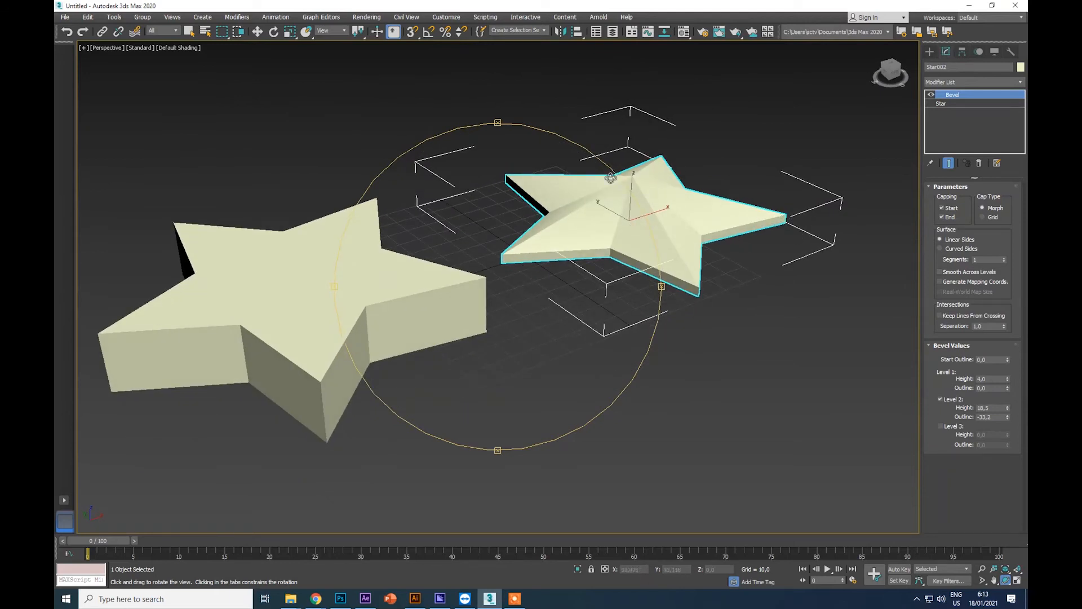
drag(576, 223, 543, 237)
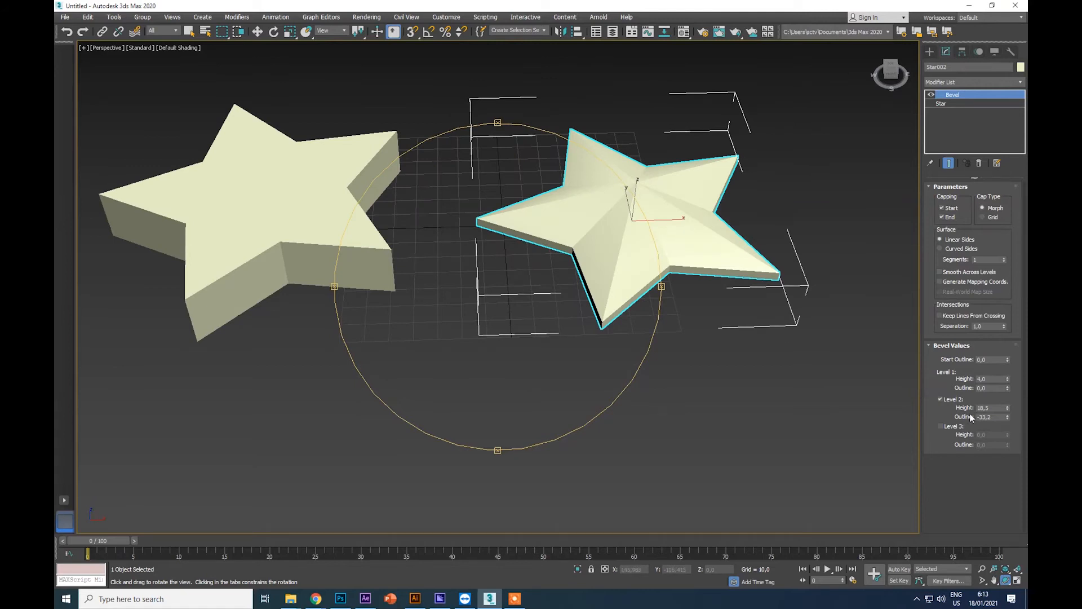
- Set the bevel's Level 2 outline to -3.2 and enable Level 3 with a height of -11 and an outline of -8.2
right_click(1010, 417)
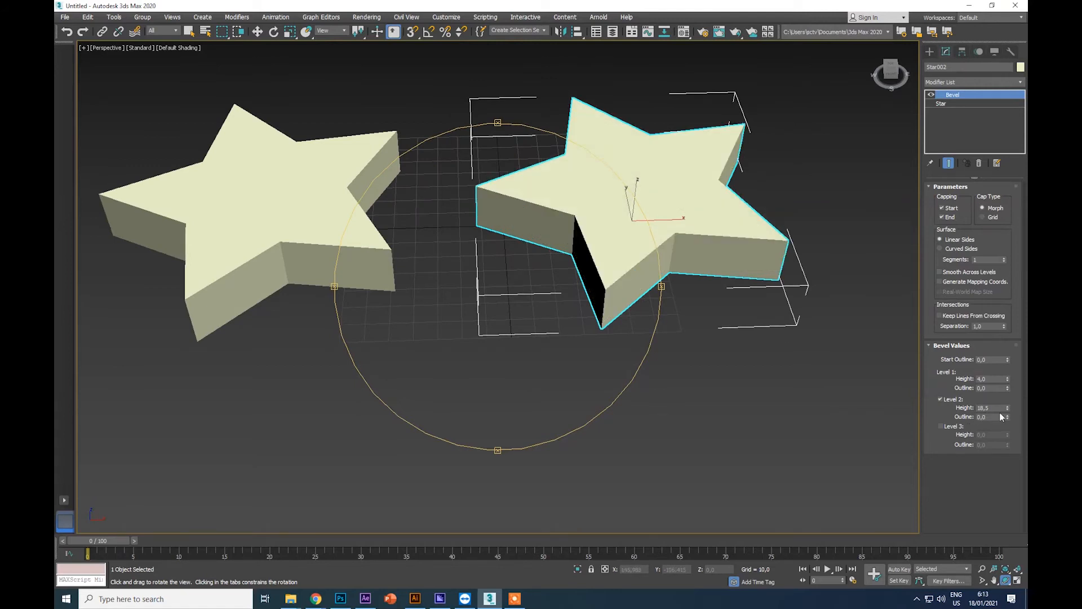
drag(1010, 418, 1007, 459)
drag(807, 204, 525, 227)
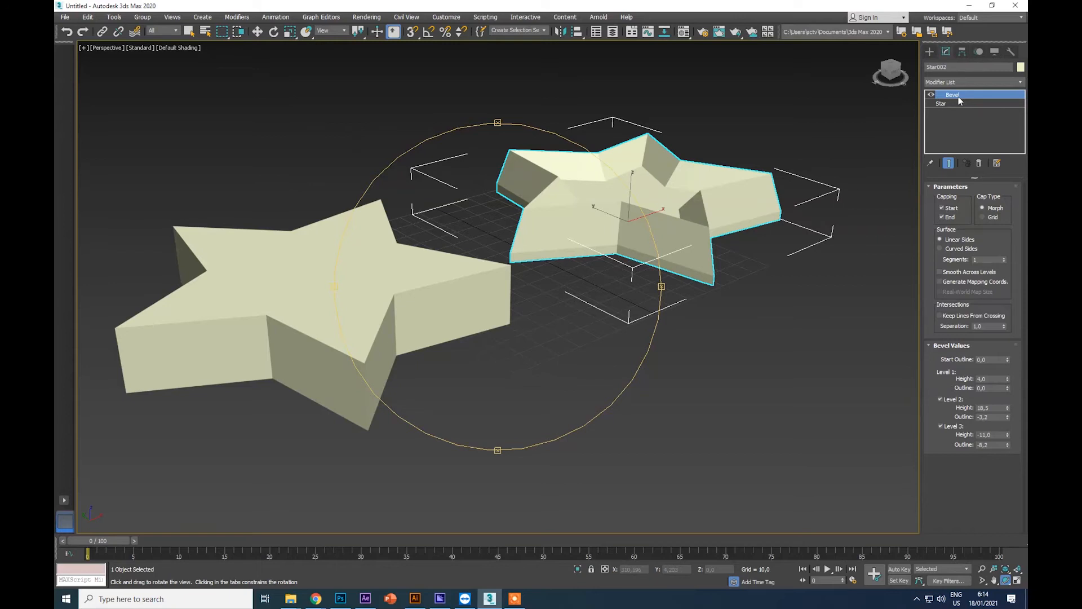
- Examine the recessed beveled star from above and from lower angles, and restore the four-viewport layout
click(930, 52)
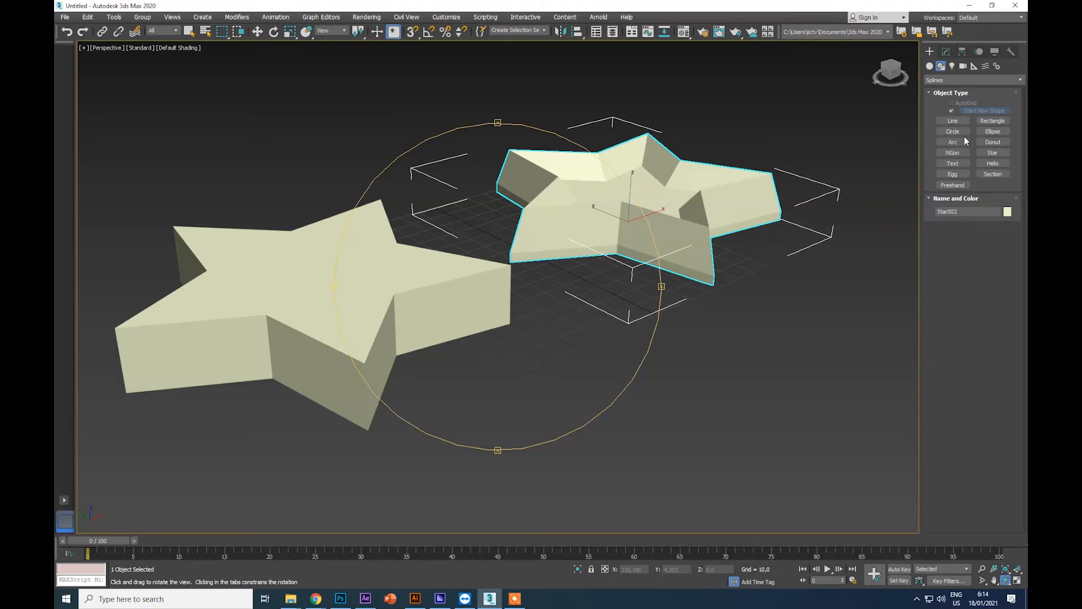
drag(542, 224, 510, 267)
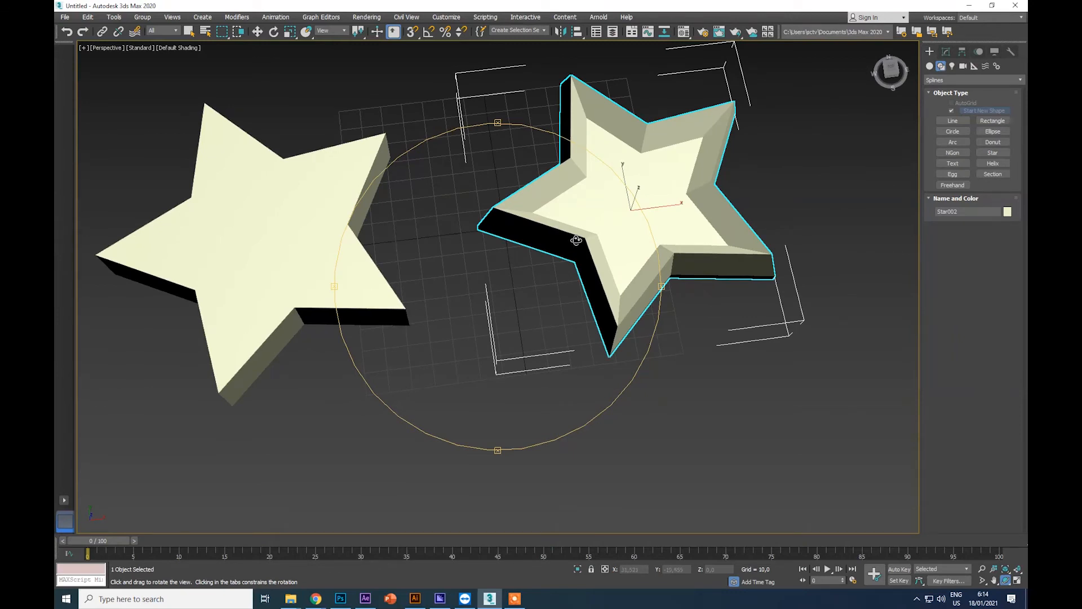
drag(576, 240, 577, 211)
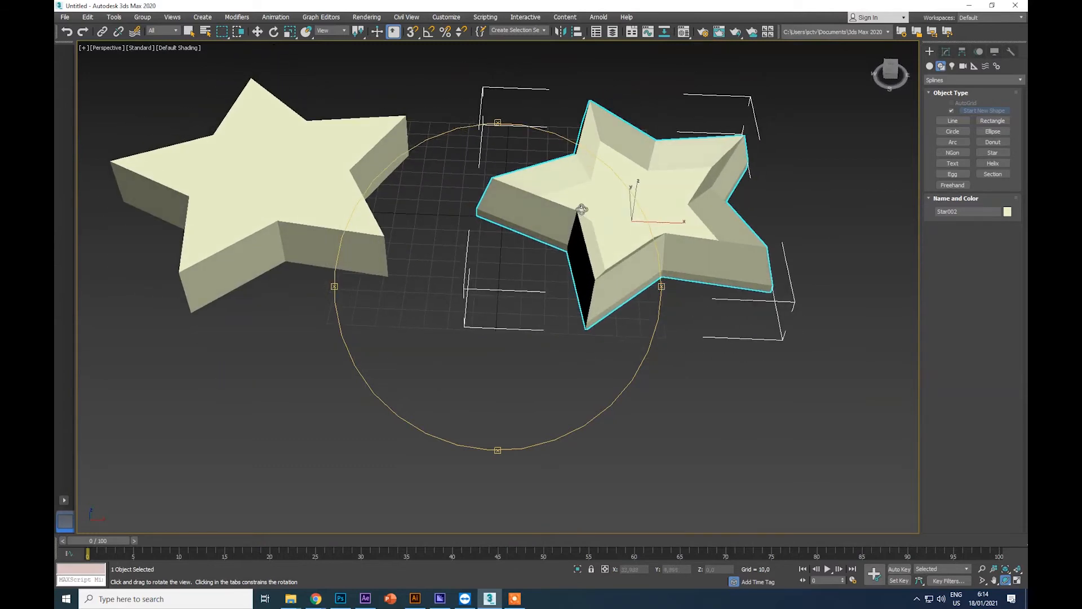
click(1018, 581)
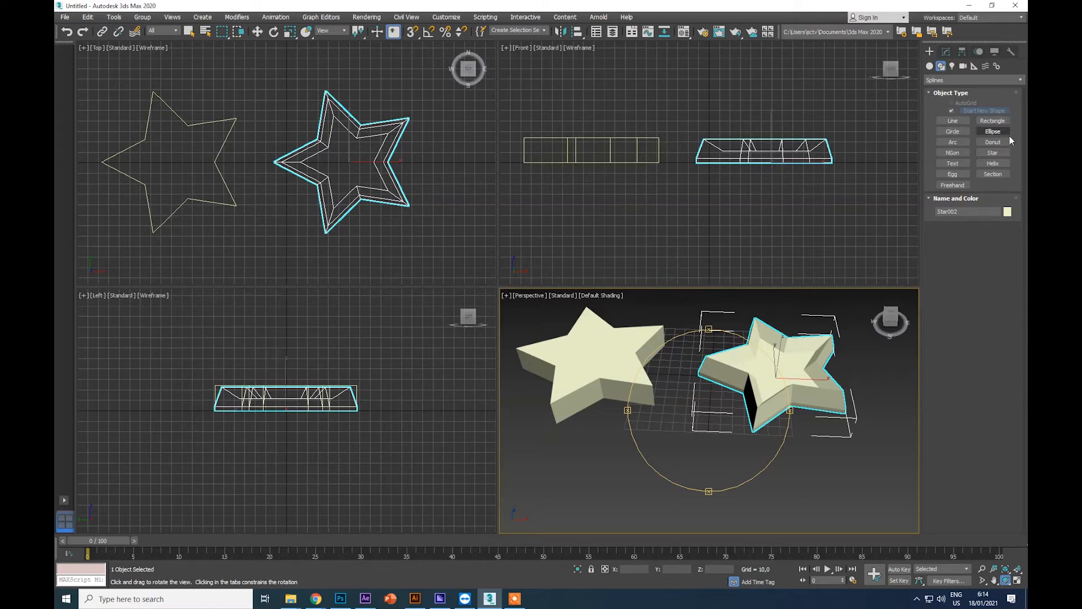
- Examine the beveled star beside the extruded one in the Perspective view from several angles, ending zoomed in on the beveled star
mouse_move(709, 384)
mouse_down()
mouse_move(699, 363)
mouse_move(703, 404)
mouse_up()
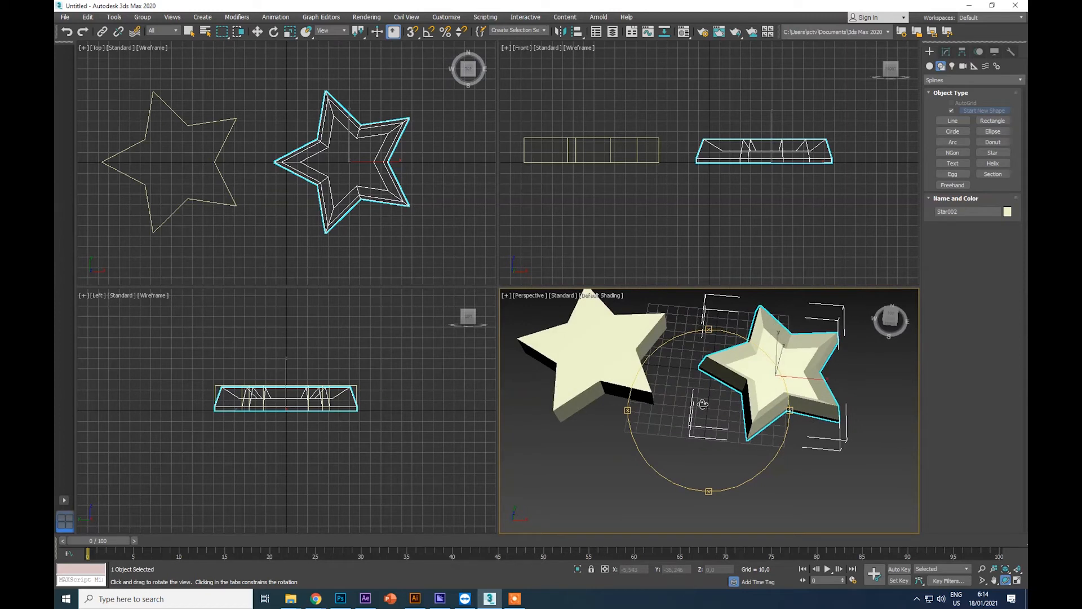
drag(702, 404, 730, 402)
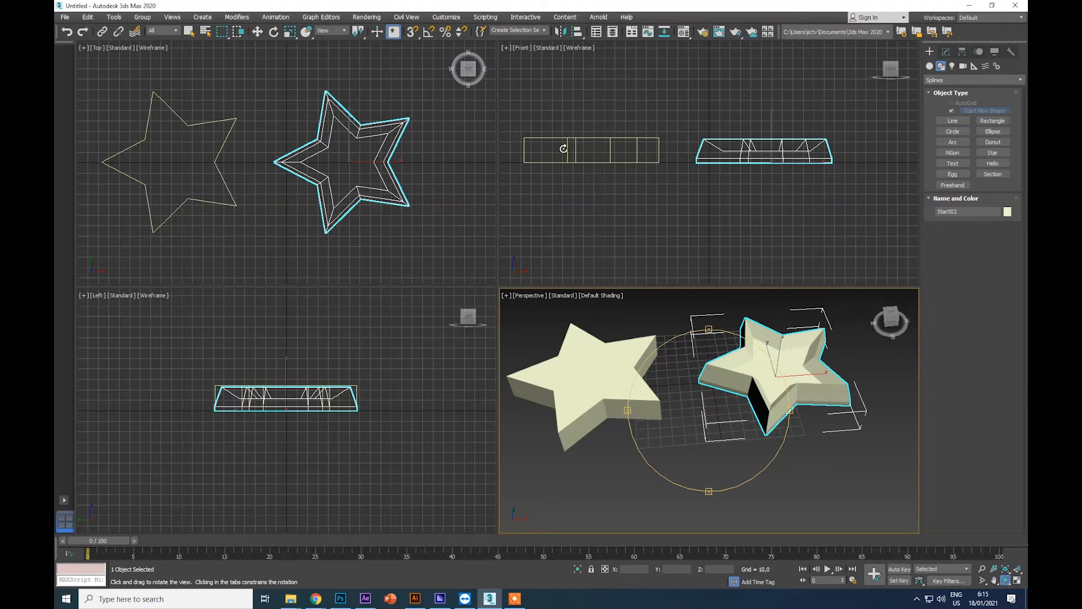
drag(747, 398, 761, 304)
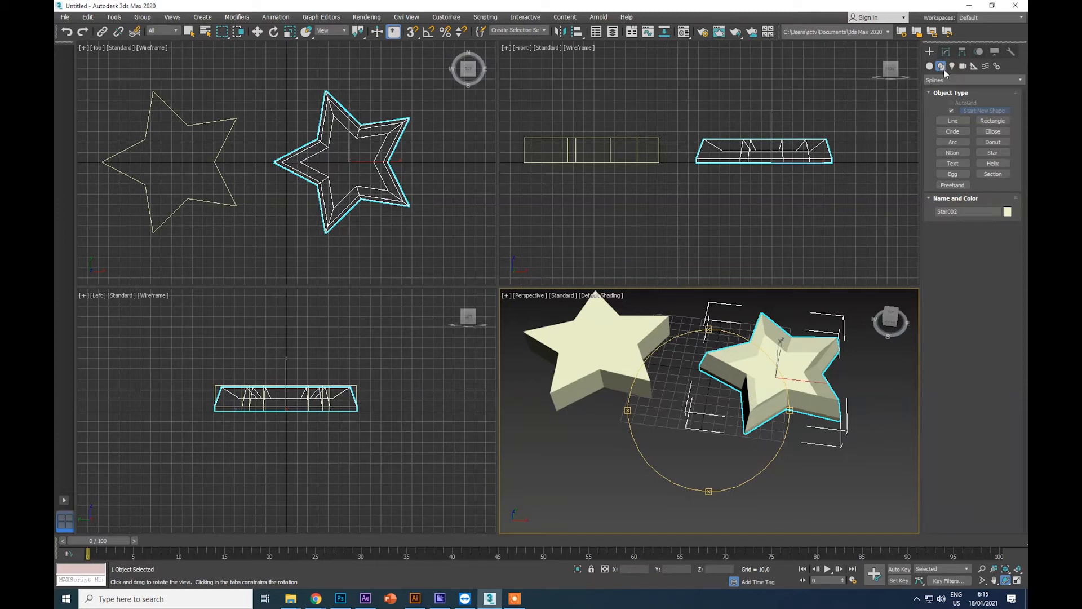
drag(701, 397, 753, 374)
key(z)
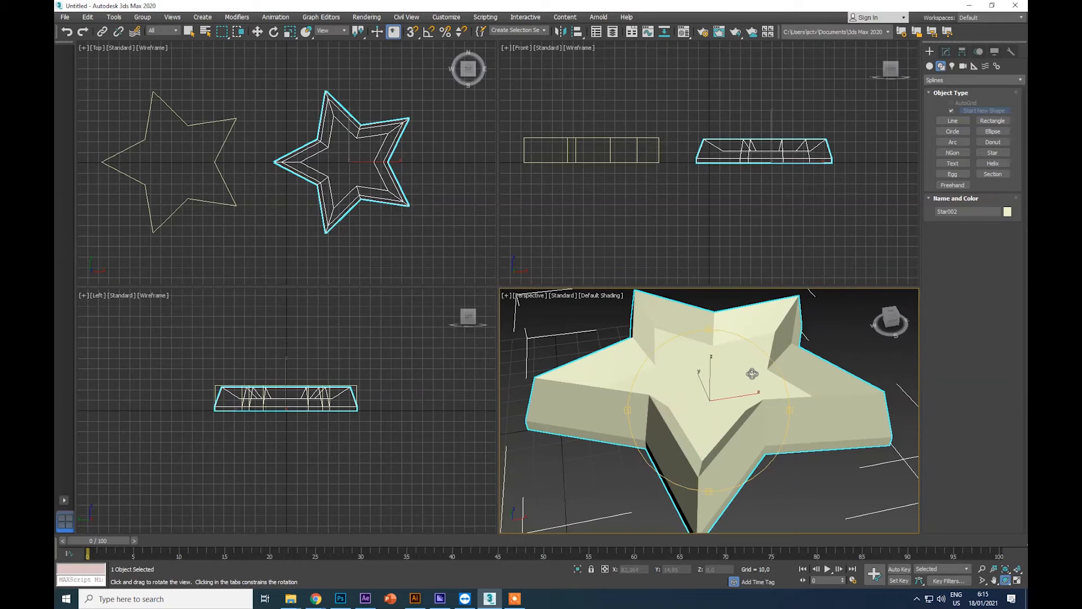
- Reset the scene to an empty one without saving the two stars
click(64, 17)
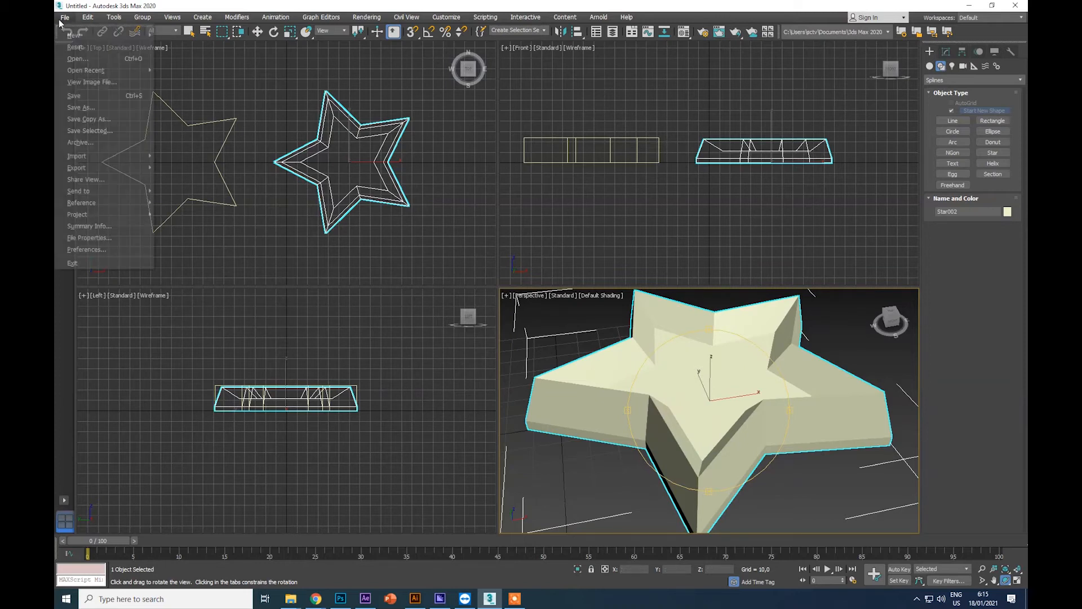
click(90, 48)
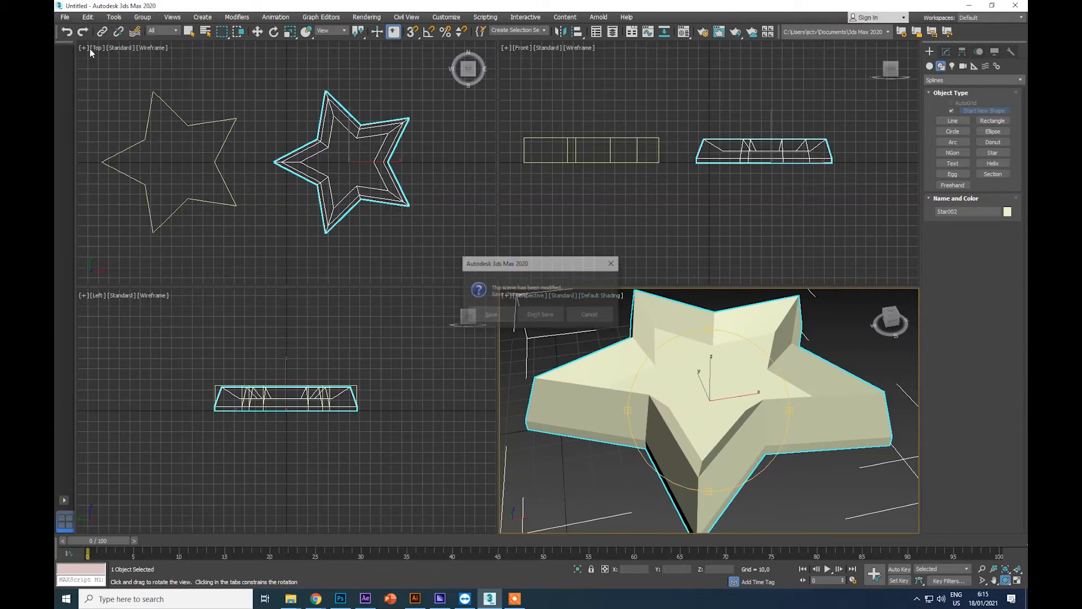
click(549, 312)
click(516, 316)
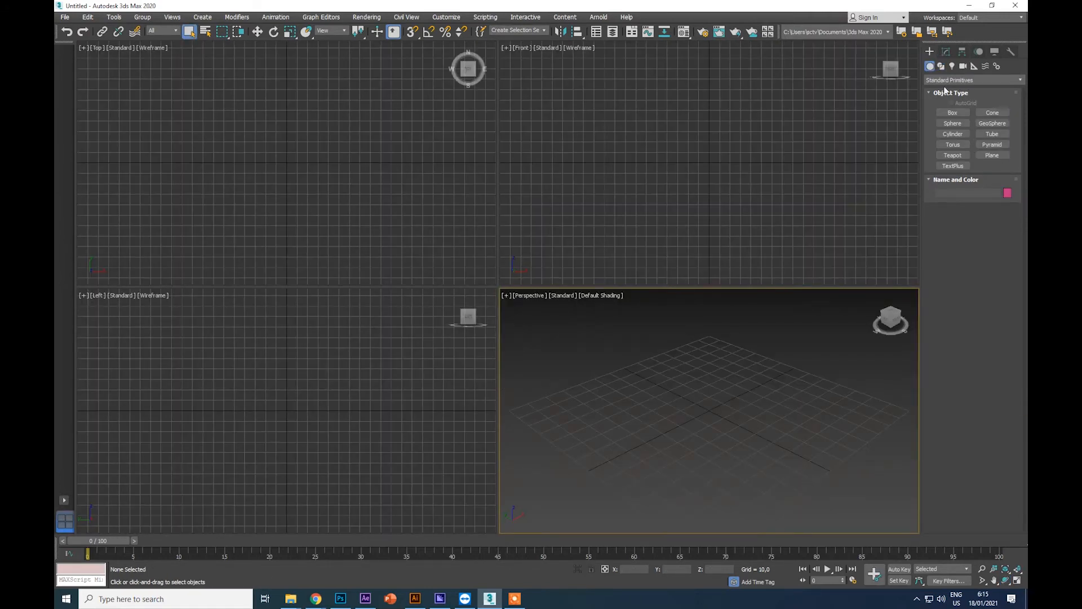
- Draw an ellipse spline about 88 long and 73 wide in the Top view, beside the vertical axis
click(940, 66)
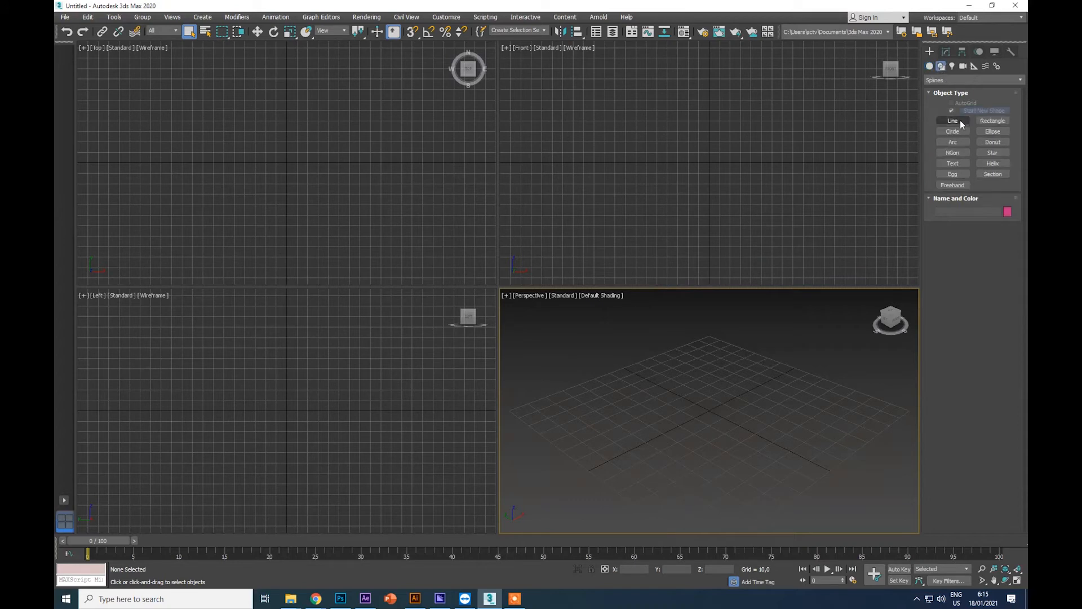
click(993, 131)
drag(363, 128, 440, 221)
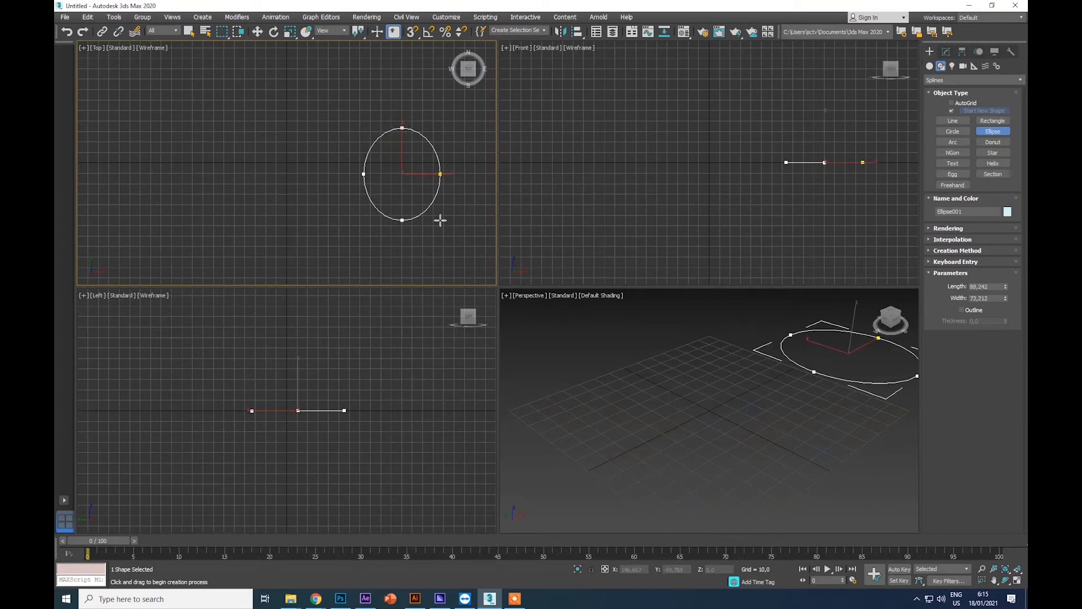
- Draw an open arc with a radius of about 62.6 in the Top view, beside the ellipse and bulging away from it
click(956, 144)
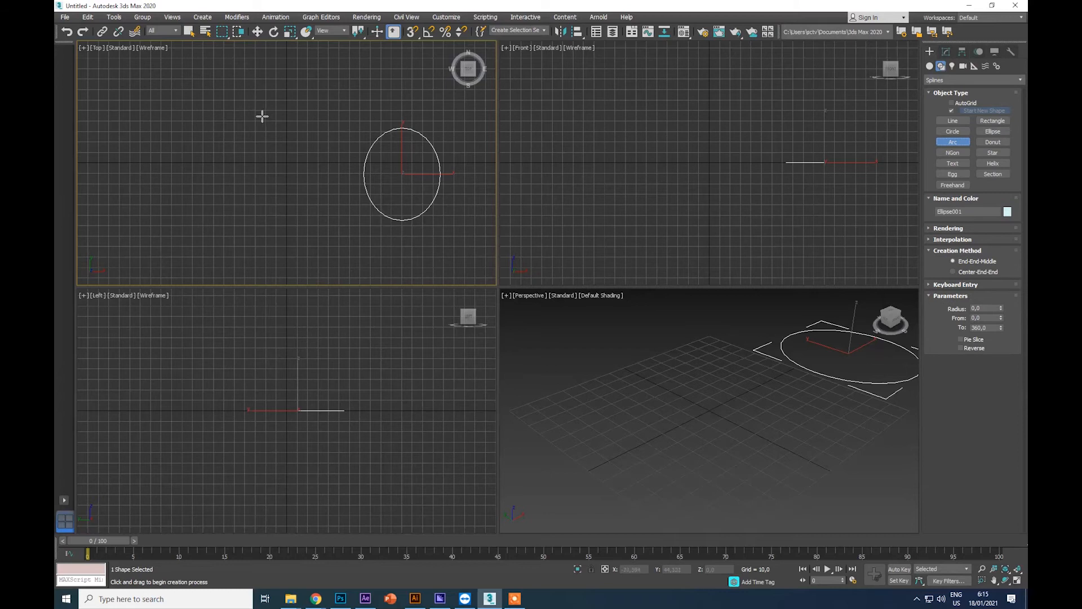
drag(289, 115, 313, 235)
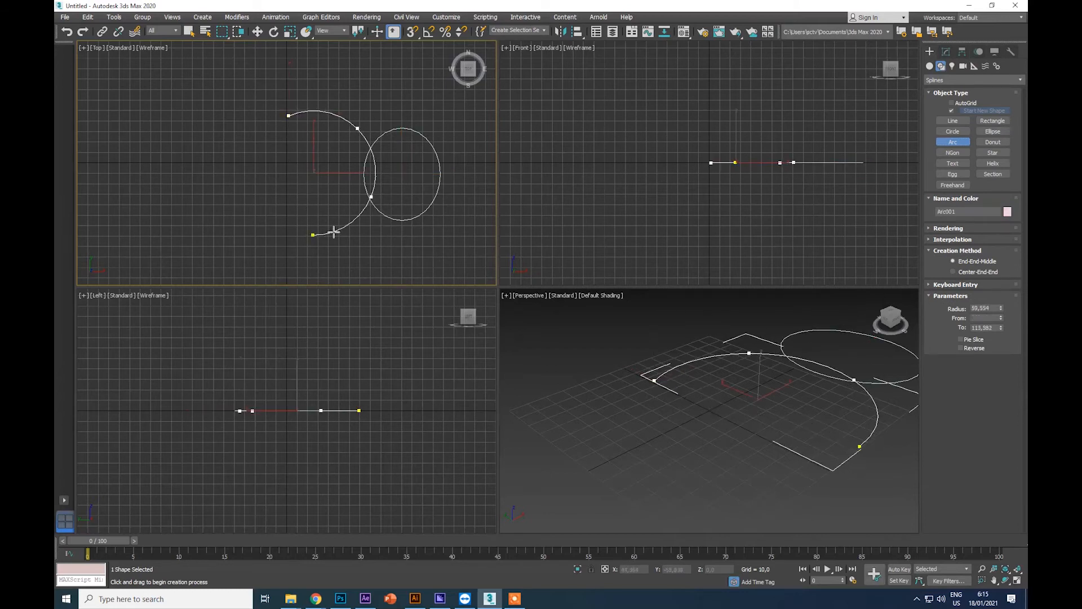
click(278, 217)
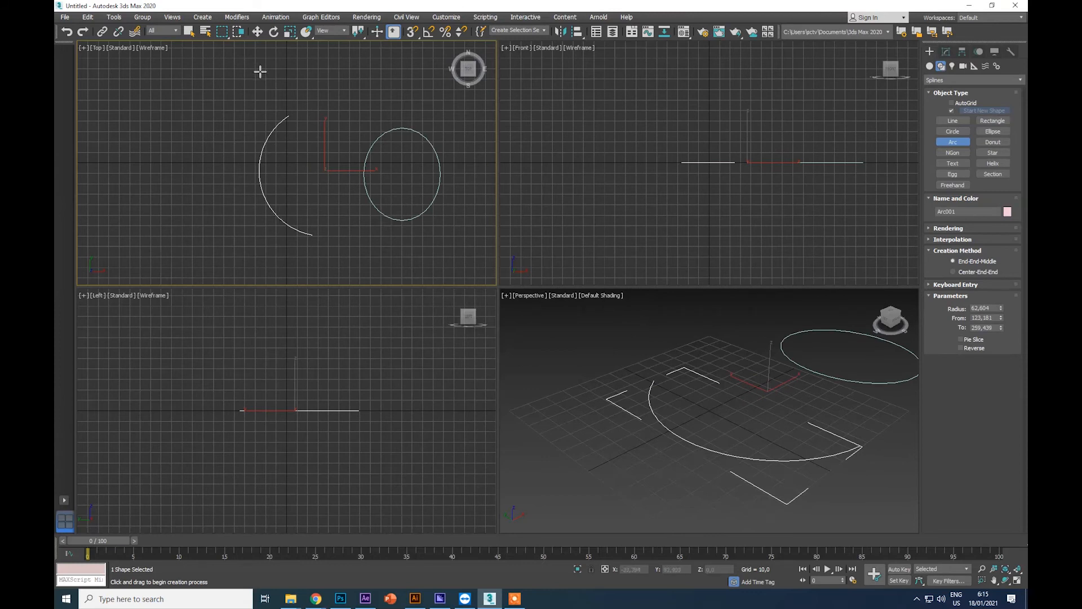
- Apply the Extrude modifier to the ellipse with an amount of 37
click(258, 32)
middle_drag(761, 377, 648, 420)
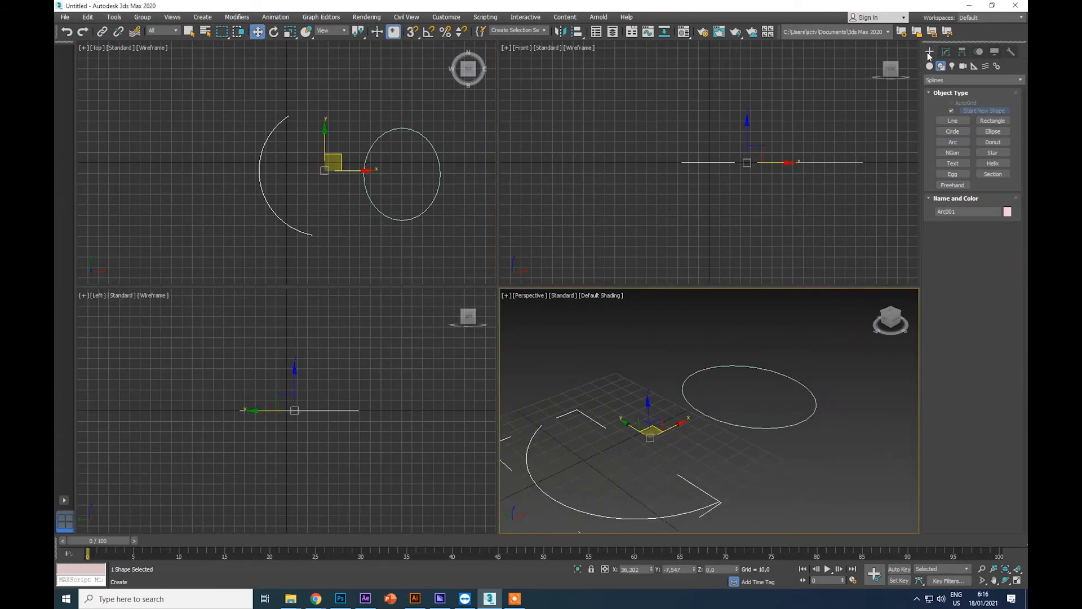
click(774, 379)
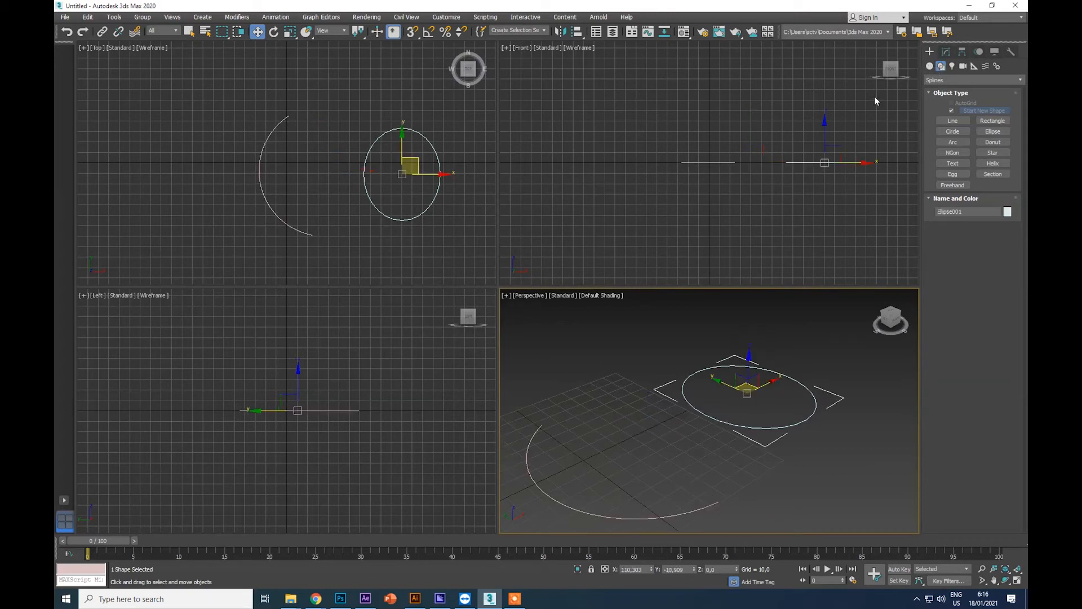
click(946, 51)
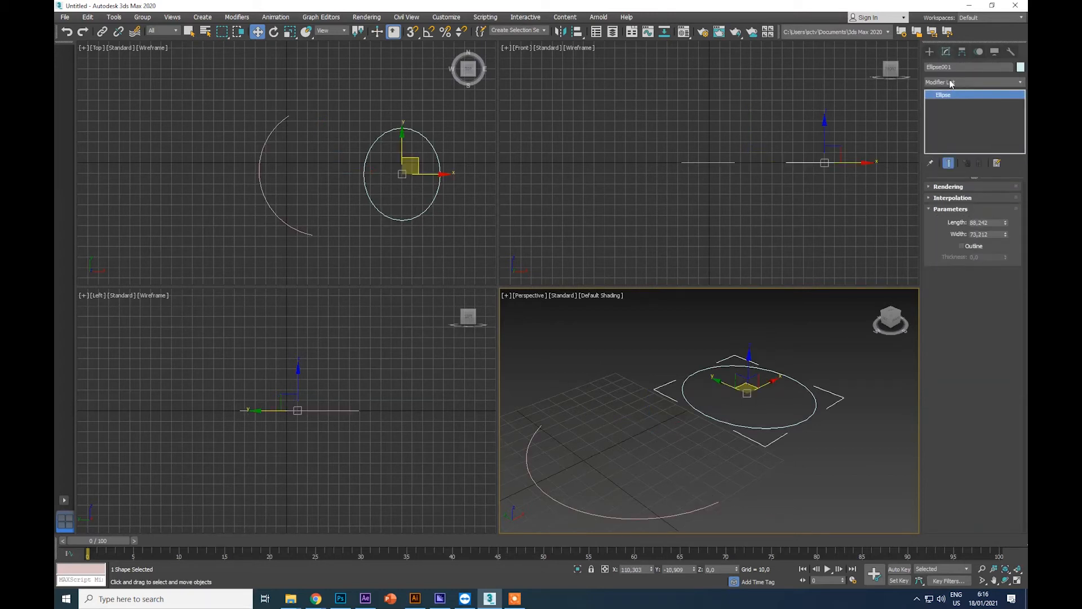
click(952, 82)
scroll(951, 82, down, 15)
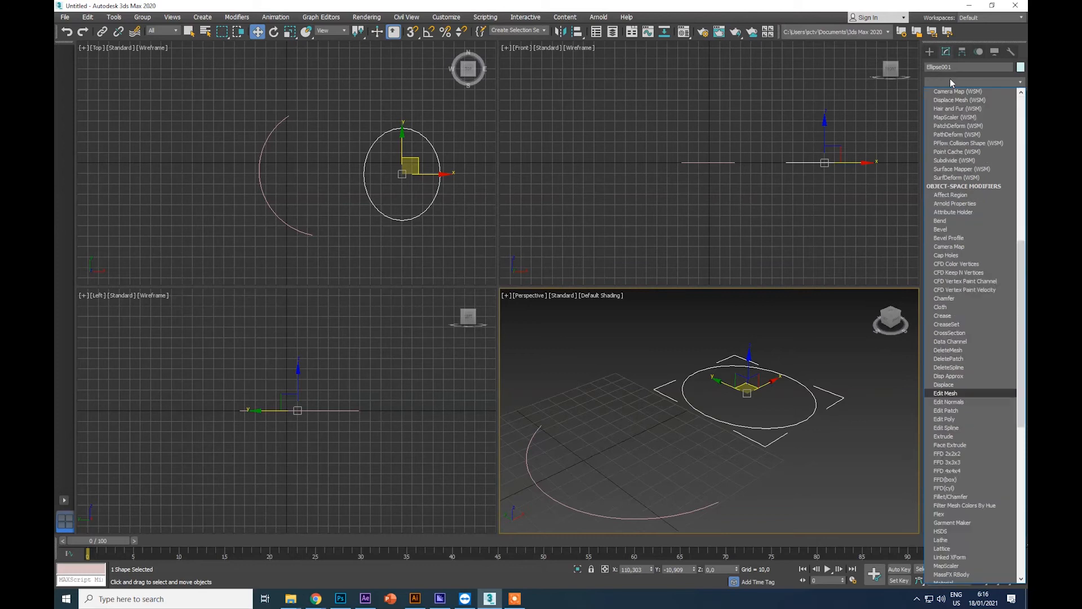
click(953, 140)
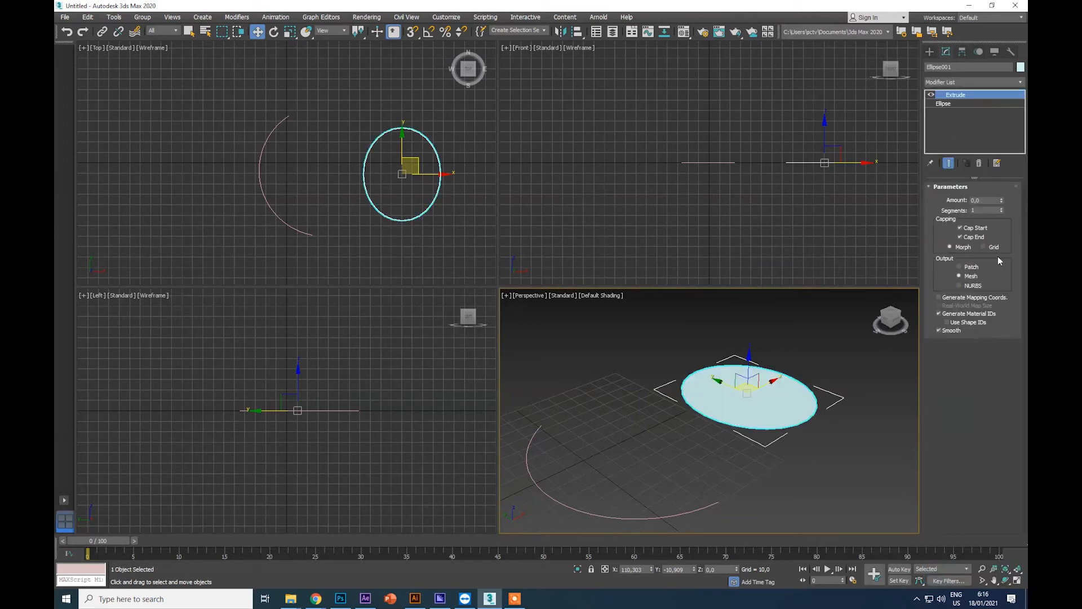
drag(1002, 200, 997, 159)
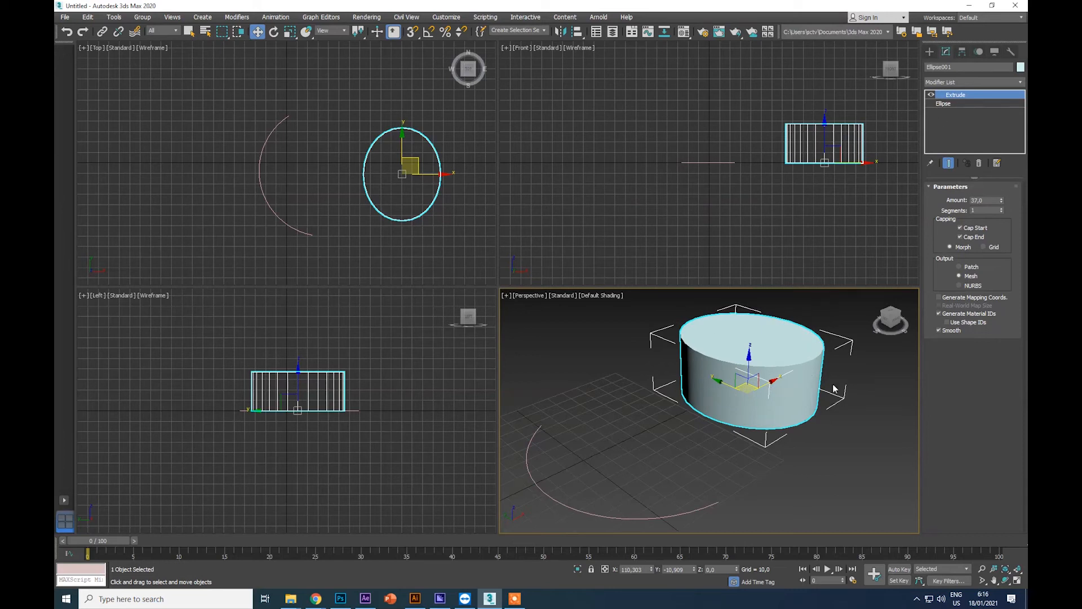
- Apply the Extrude modifier to the arc with an amount of 37
click(705, 162)
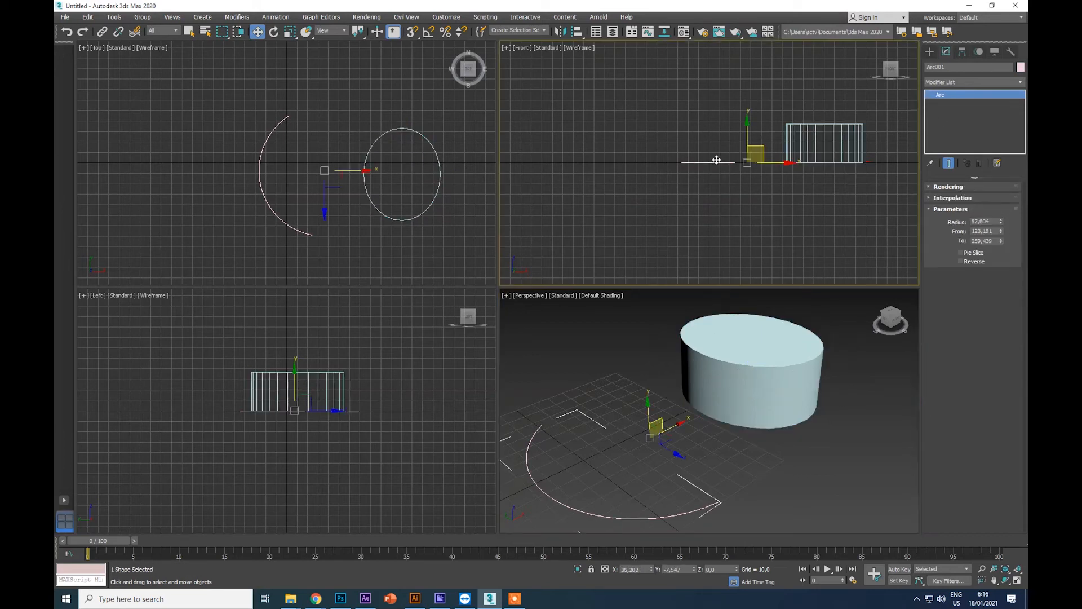
click(945, 82)
key(e)
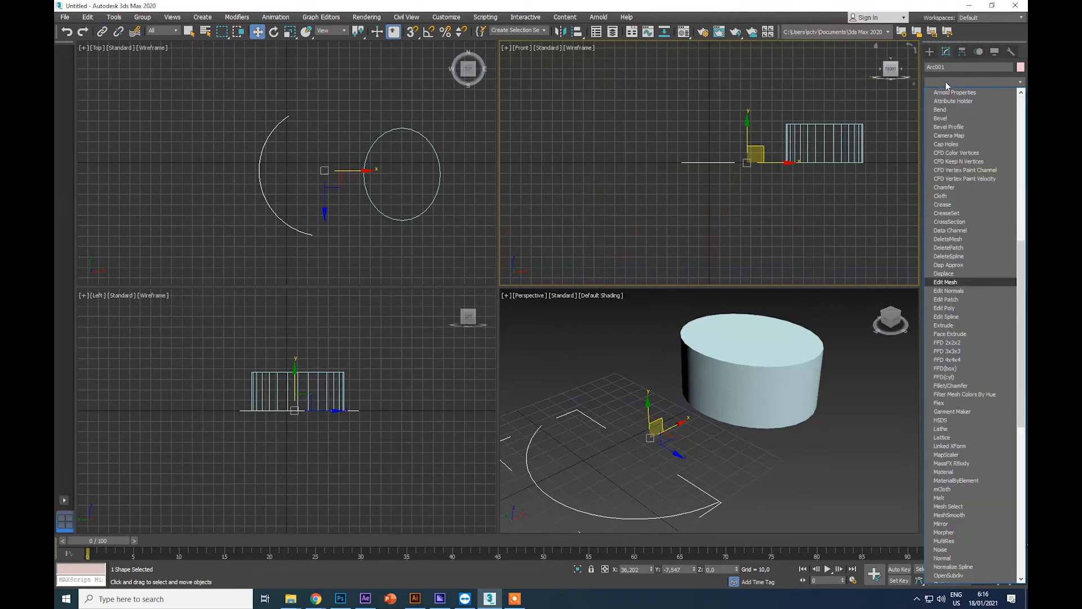
click(952, 135)
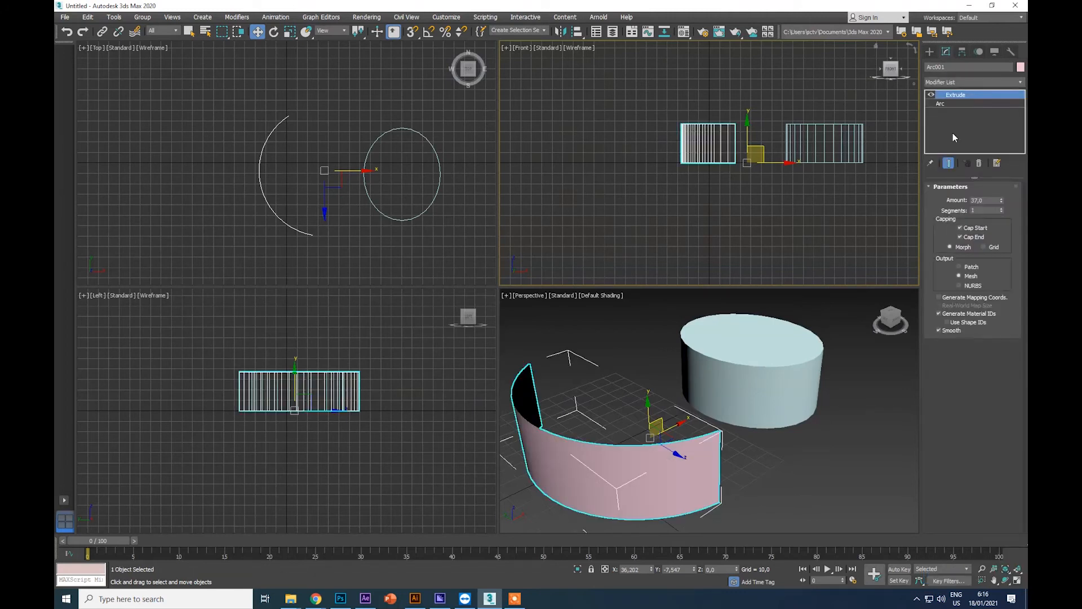
- Compare the extruded open arc with the extruded closed ellipse in the Perspective view from low, high and side angles
mouse_move(897, 325)
mouse_down()
mouse_move(871, 361)
mouse_move(840, 364)
mouse_move(905, 332)
mouse_up()
alt+middle_drag(594, 472, 594, 472)
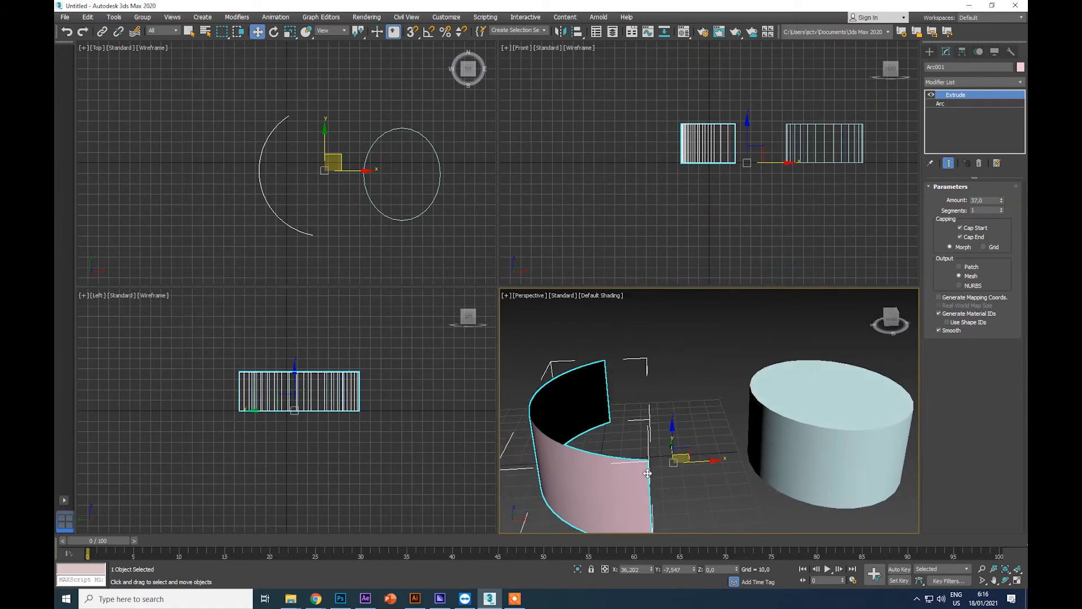
click(892, 320)
alt+middle_drag(594, 473, 595, 472)
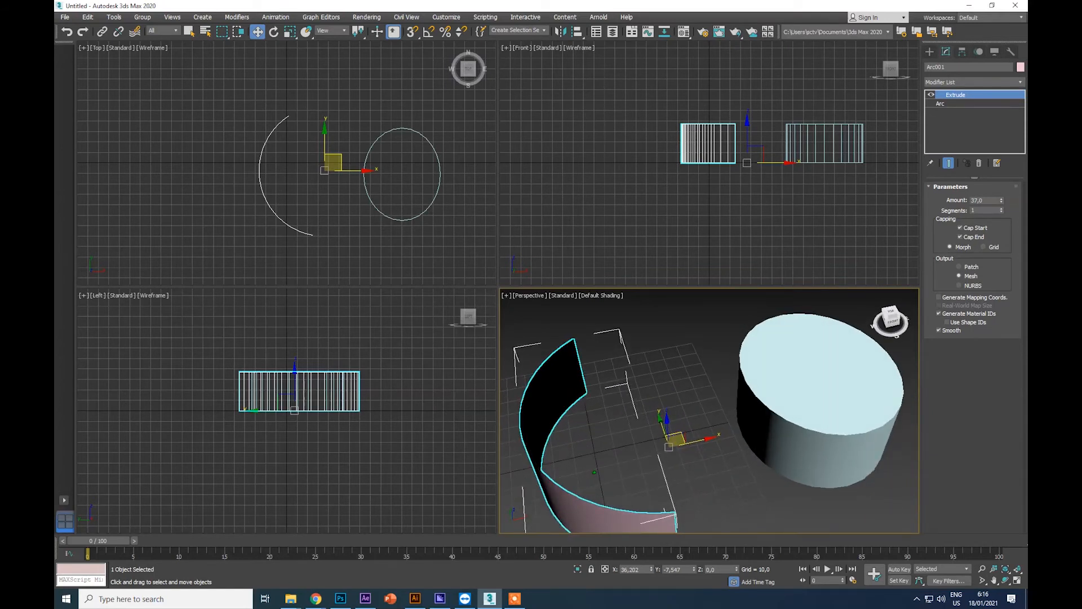
drag(883, 320, 886, 298)
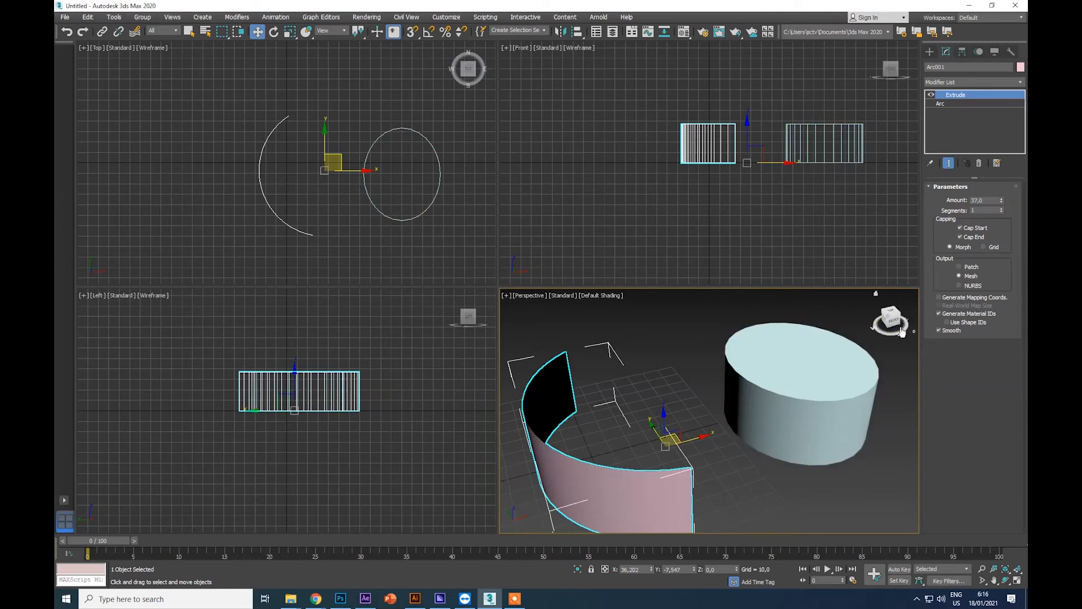
drag(897, 324, 901, 326)
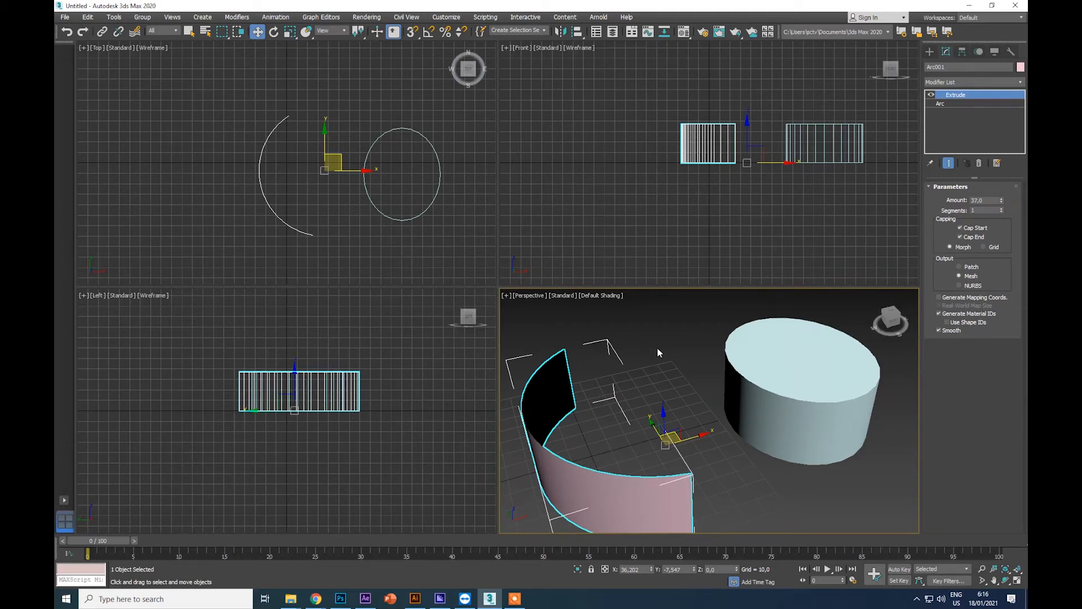
drag(895, 325, 894, 312)
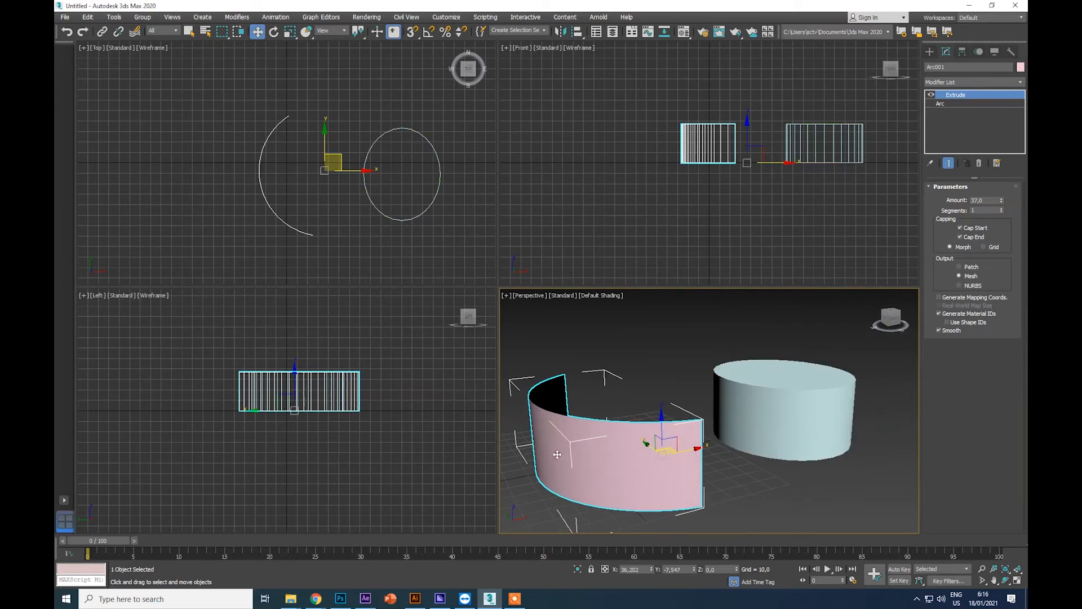
click(892, 322)
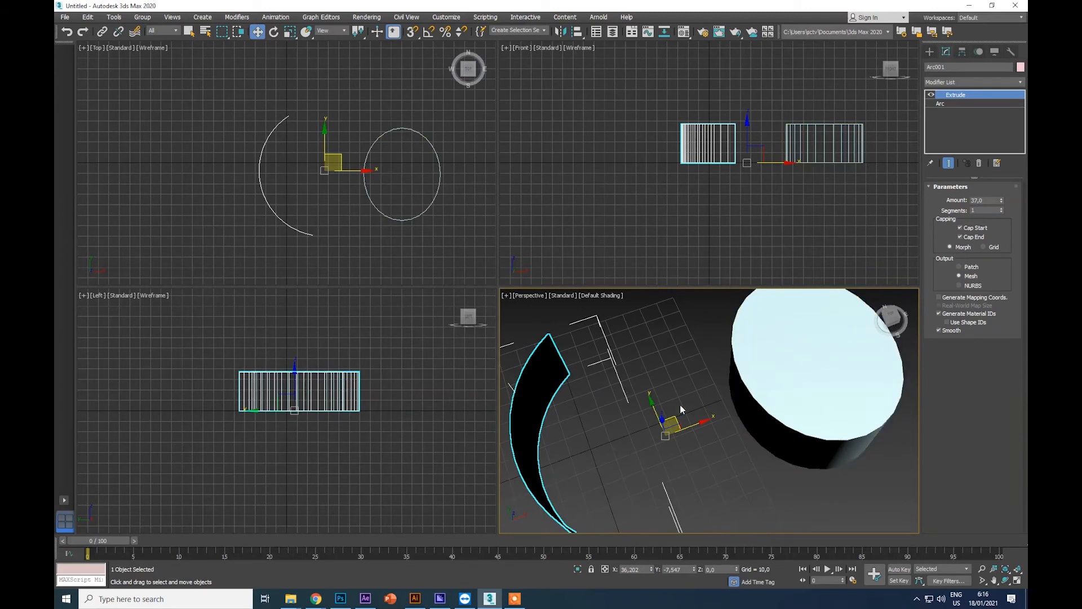
middle_drag(680, 404, 709, 366)
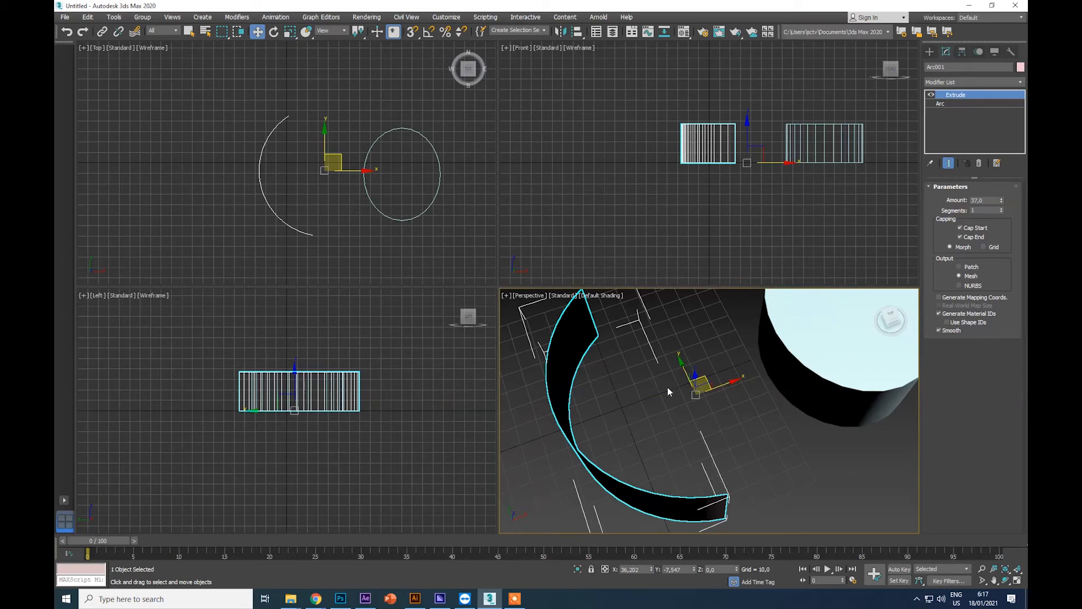
mouse_move(892, 318)
mouse_down()
mouse_move(892, 226)
mouse_move(895, 319)
mouse_up()
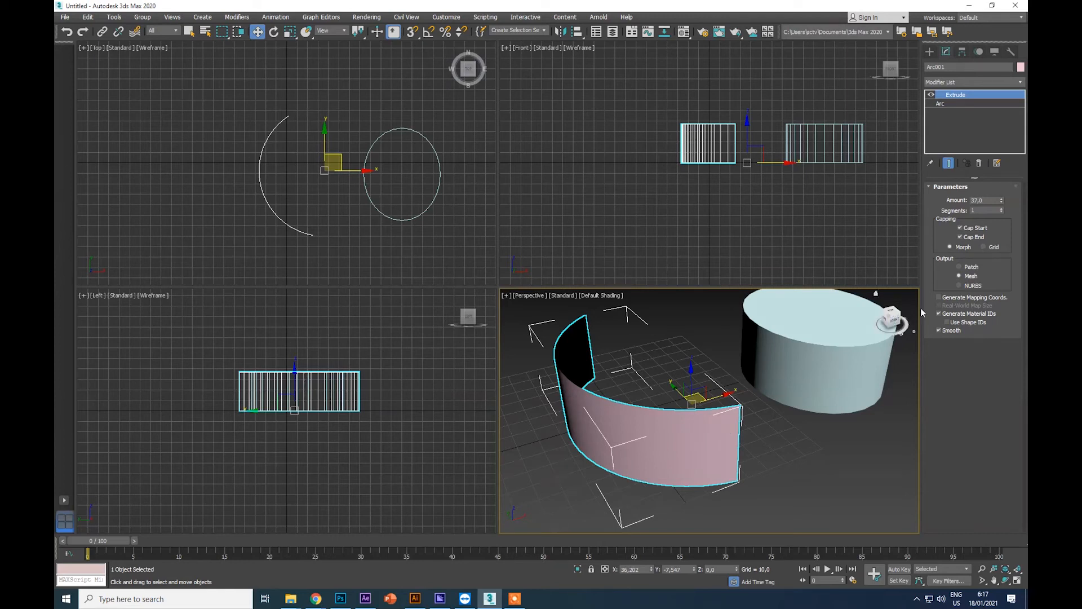
drag(894, 314, 897, 326)
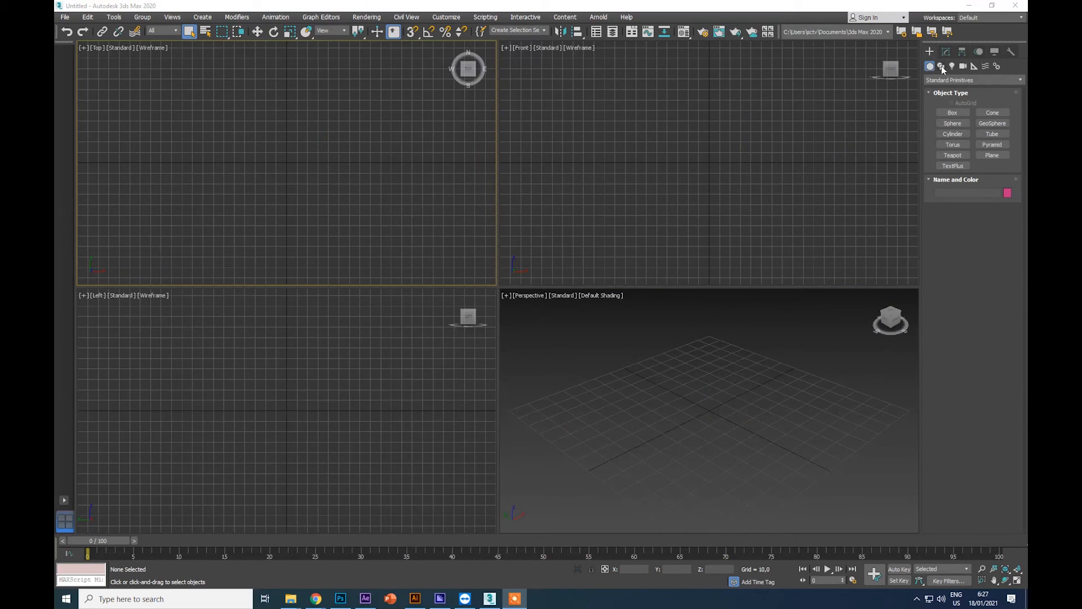
- Place the spline text POLIMEDIA in the middle of the Front view and set its font to Arial Black
click(941, 66)
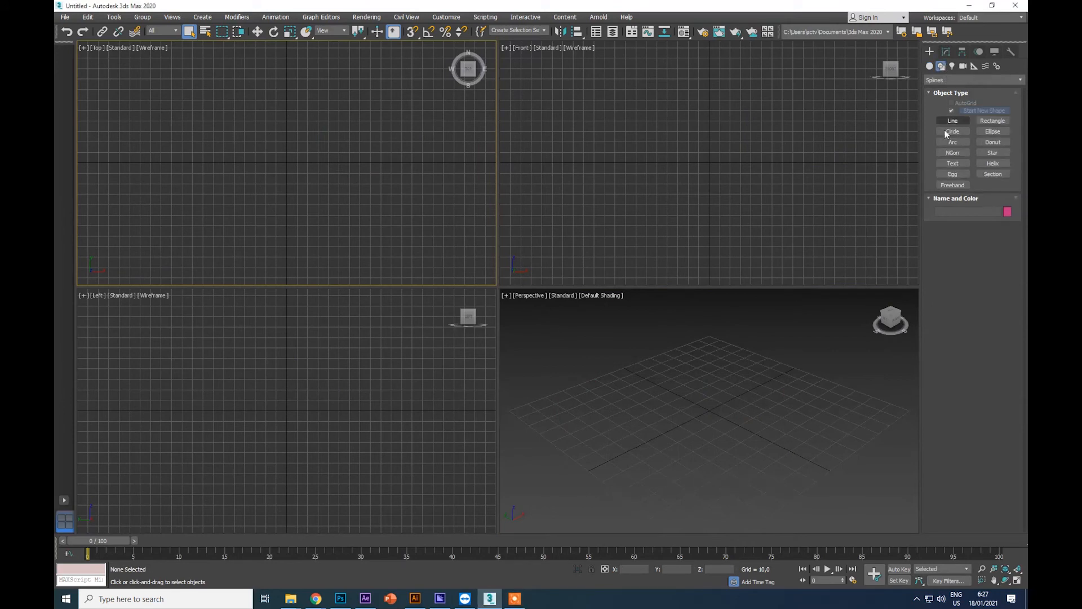
click(954, 163)
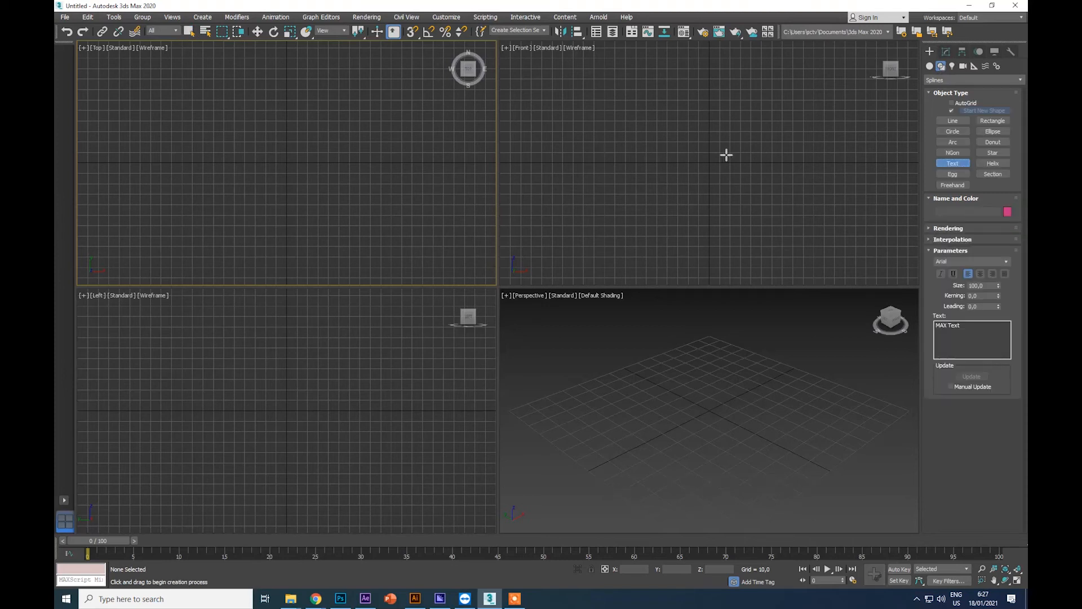
drag(950, 340, 927, 331)
text(POLIMEDIA)
click(708, 153)
scroll(739, 186, down, 3)
scroll(807, 393, down, 5)
scroll(807, 392, up, 3)
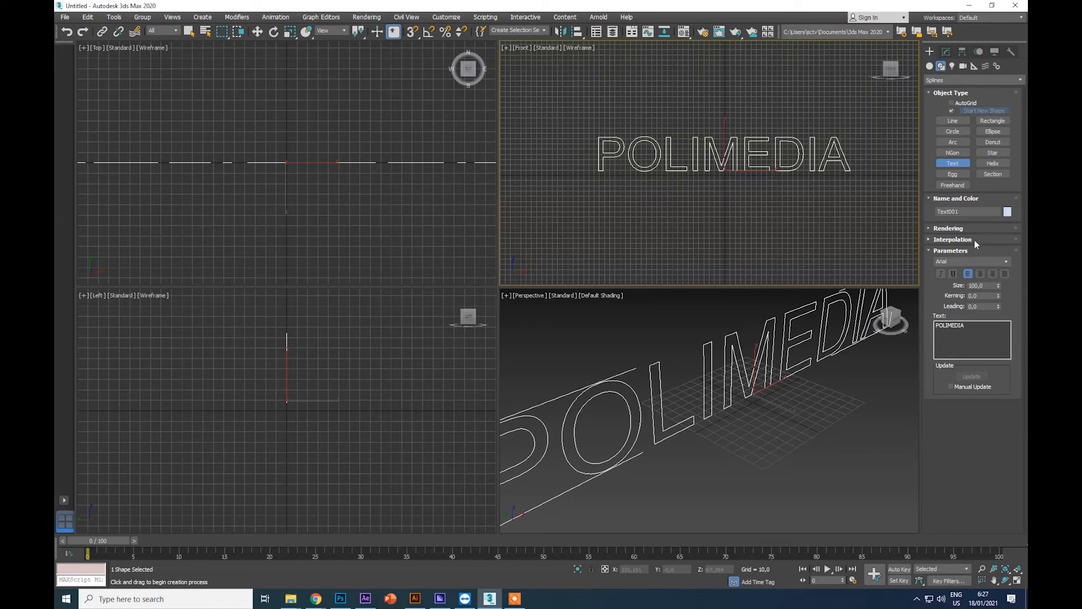
click(958, 261)
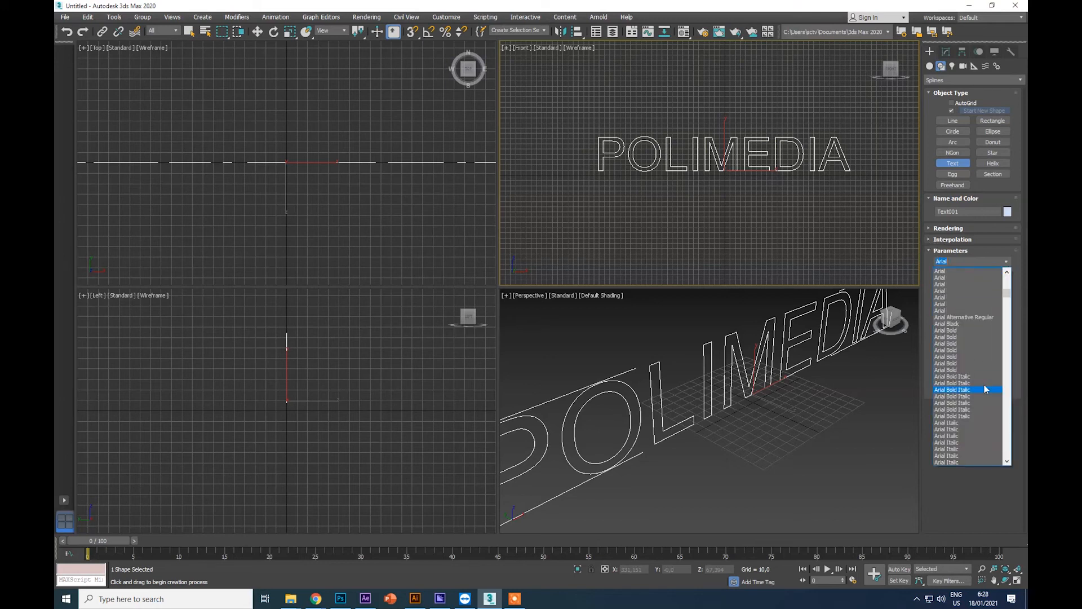
click(950, 324)
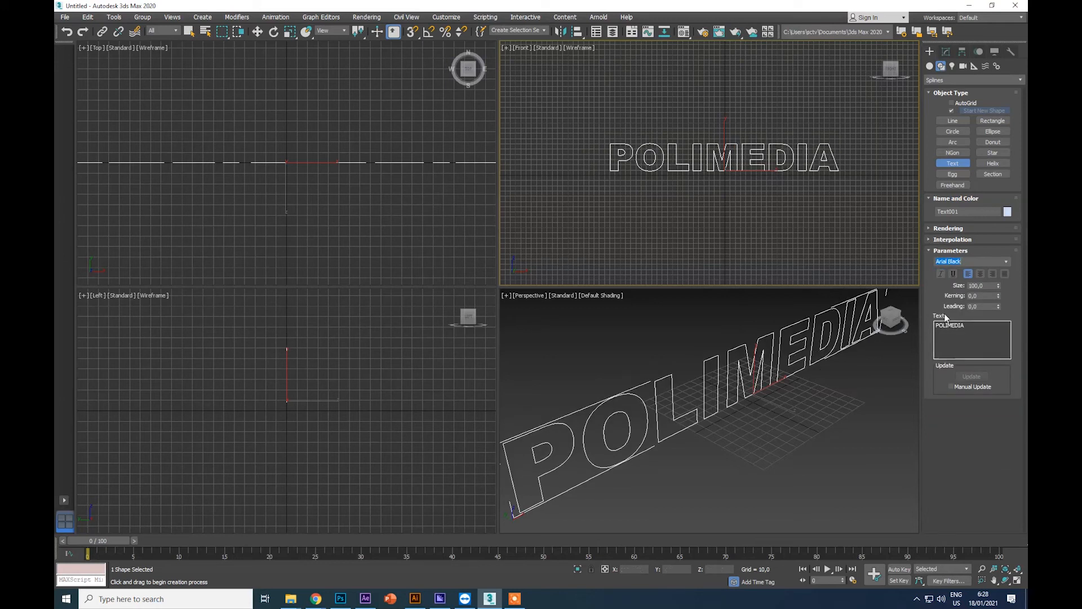
- Apply the Bevel modifier to the POLIMEDIA text with Level 1 height 10.5, Level 2 height about 2.5 and Level 2 outline -0.8
click(890, 320)
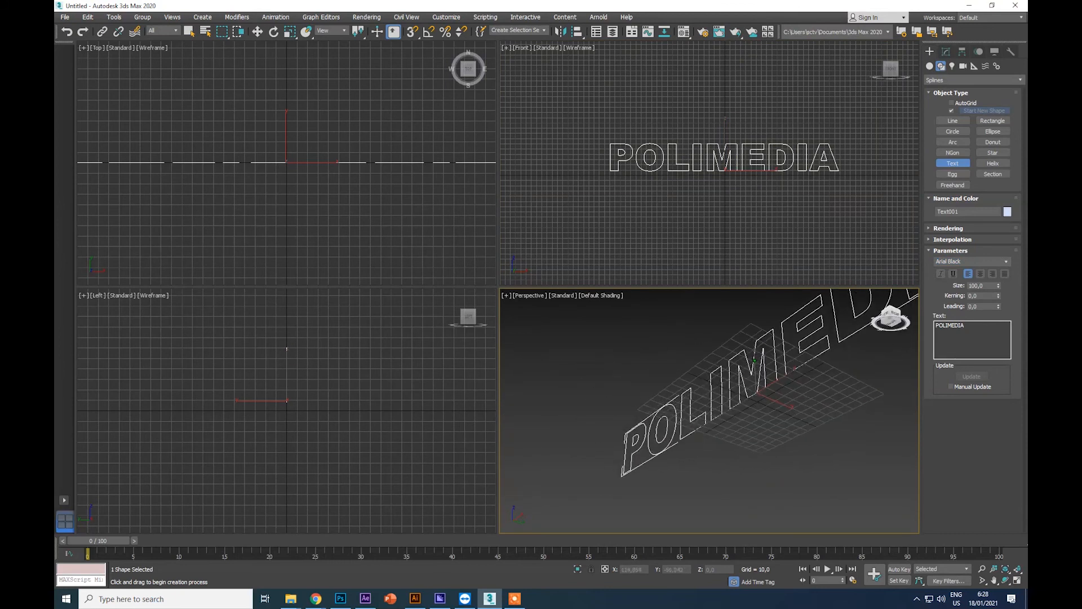
drag(891, 319, 905, 339)
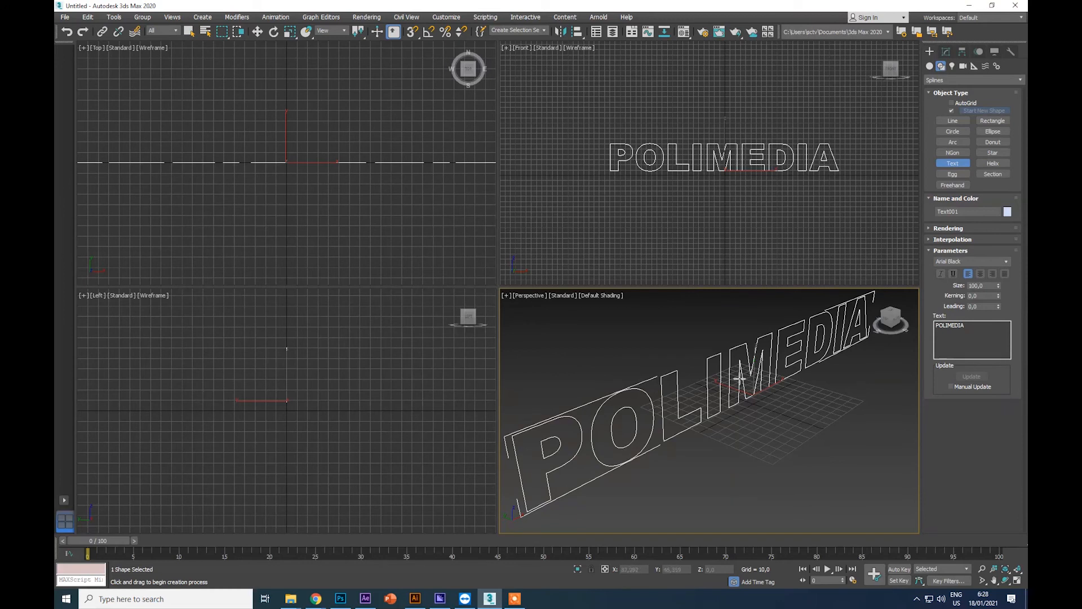
click(946, 53)
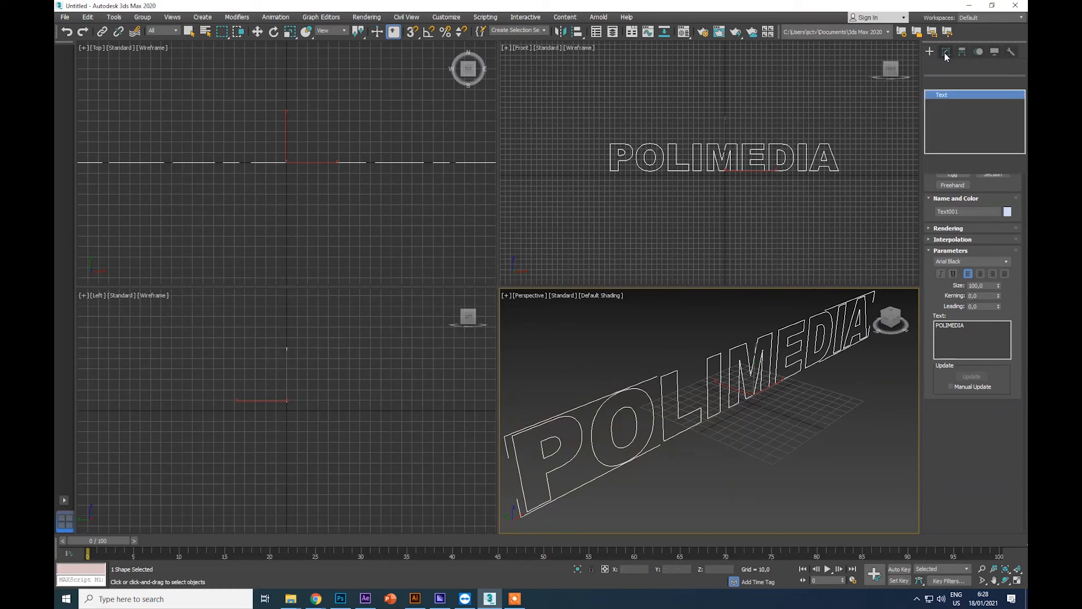
click(947, 83)
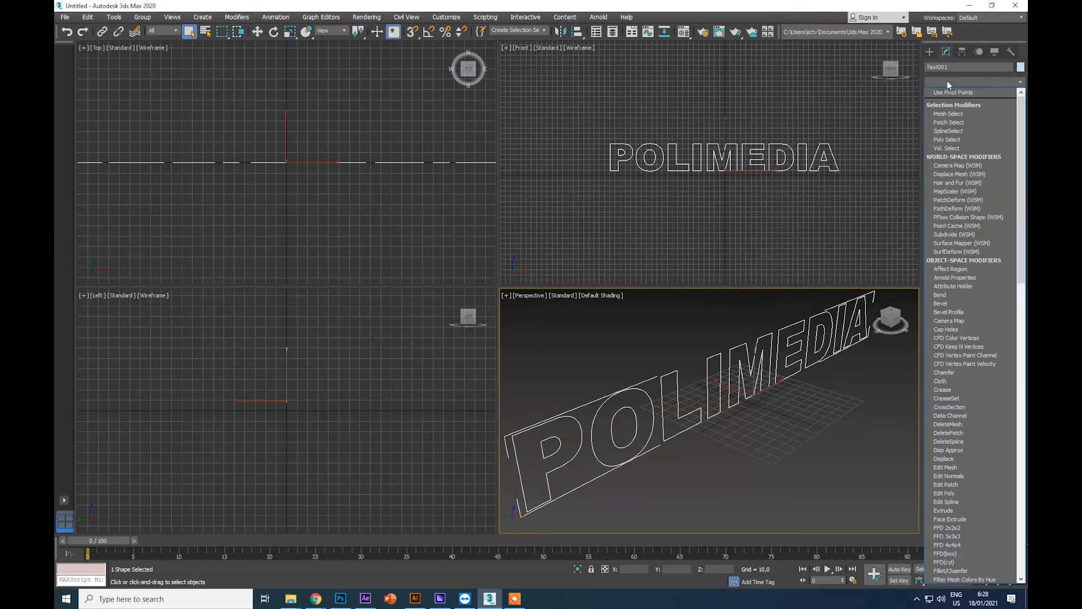
key(b)
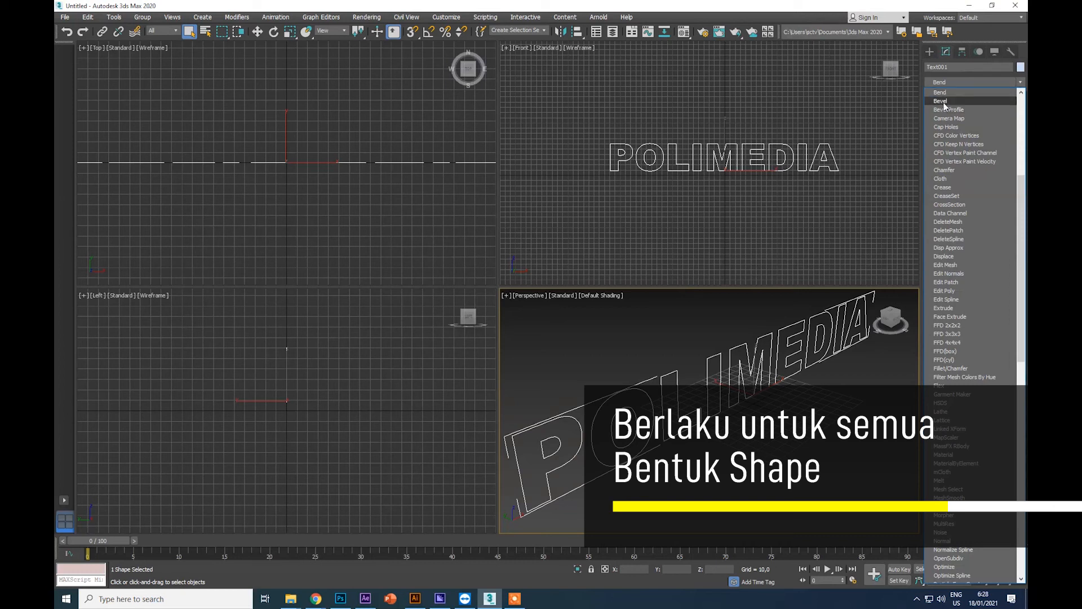
click(941, 101)
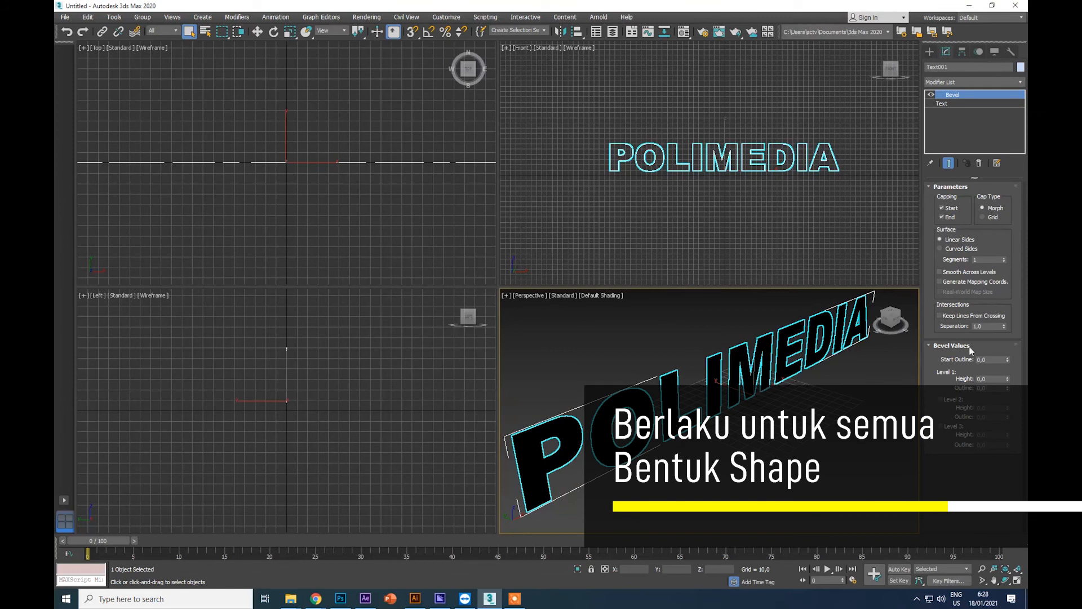
drag(1007, 377, 1007, 367)
click(940, 398)
drag(1007, 405, 1008, 423)
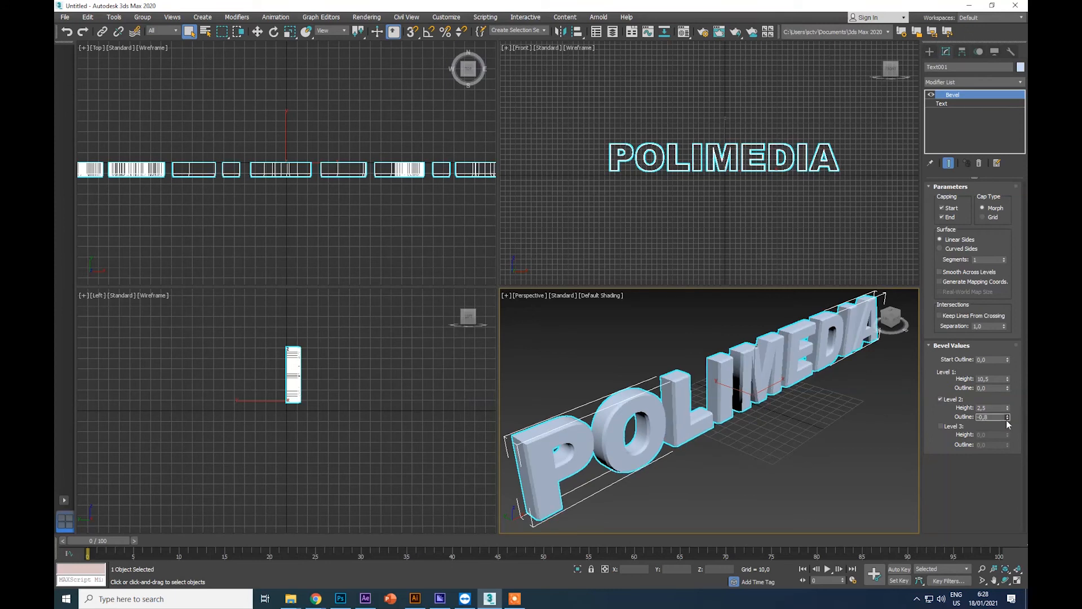
drag(889, 317, 894, 315)
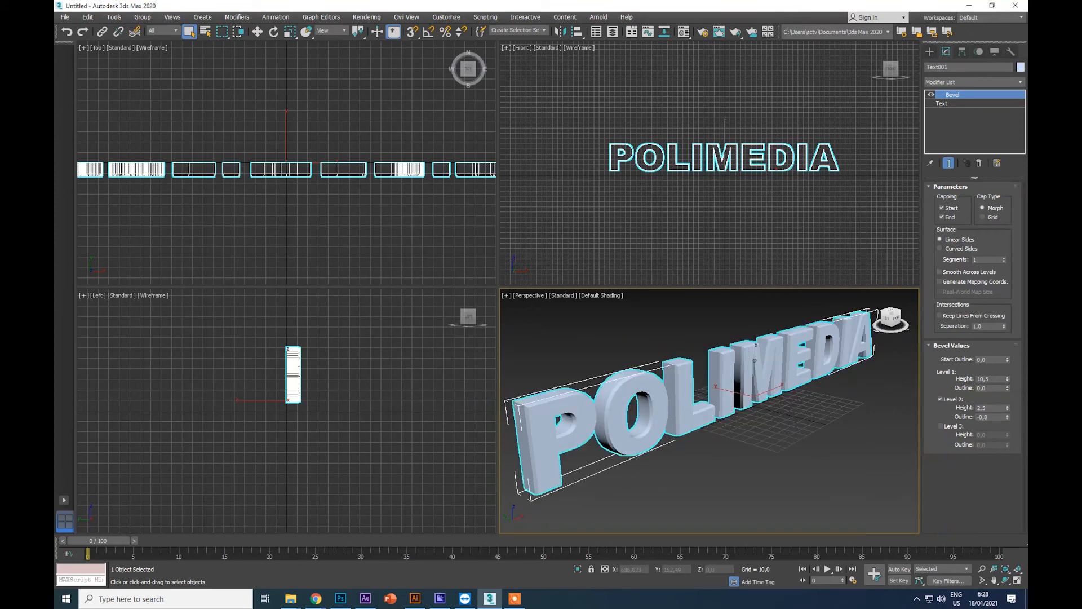
- Remove the Bevel modifier from the POLIMEDIA text
click(946, 81)
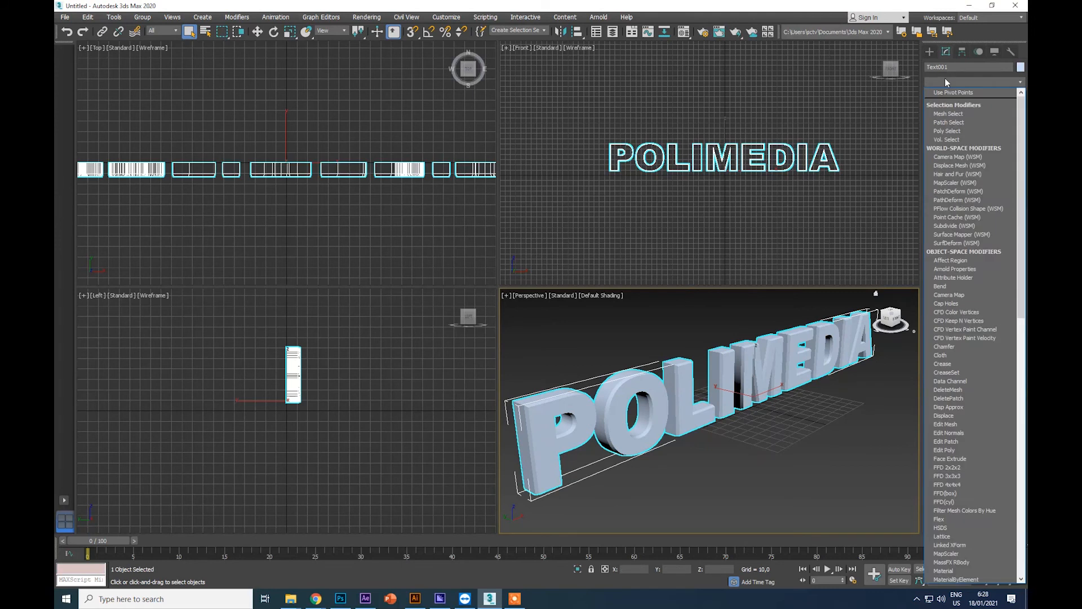
key(e)
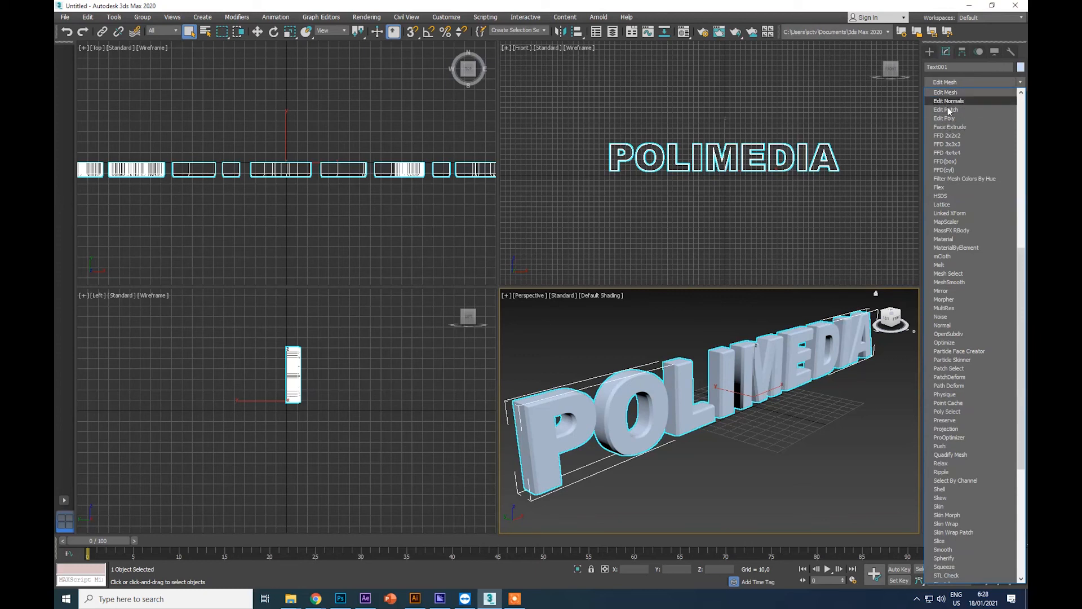
click(854, 381)
right_click(953, 95)
click(916, 113)
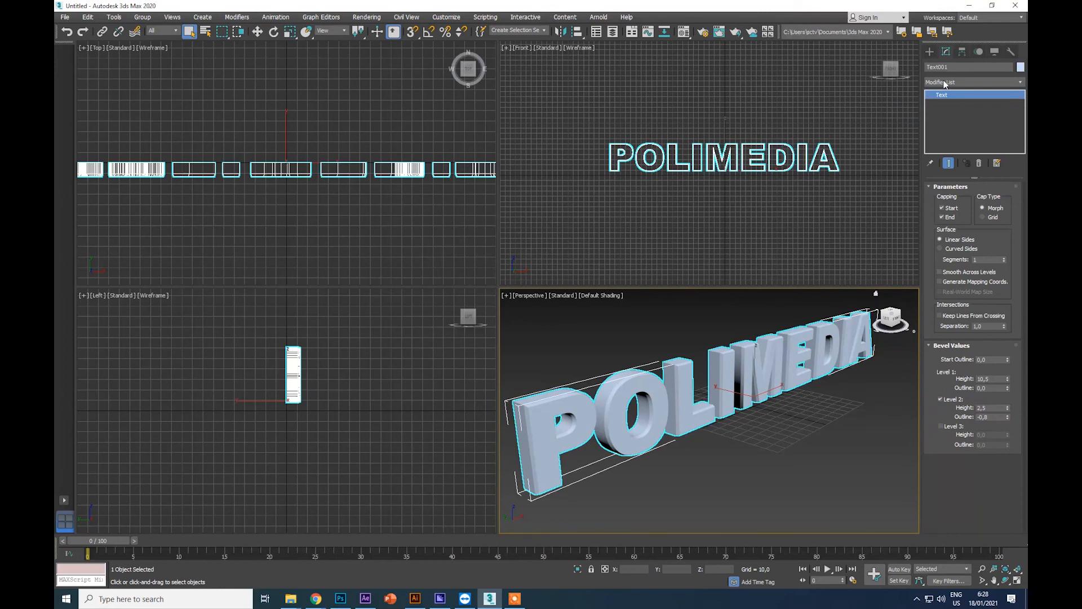
- Apply the Extrude modifier to the POLIMEDIA text with an amount of 15
click(945, 82)
key(e)
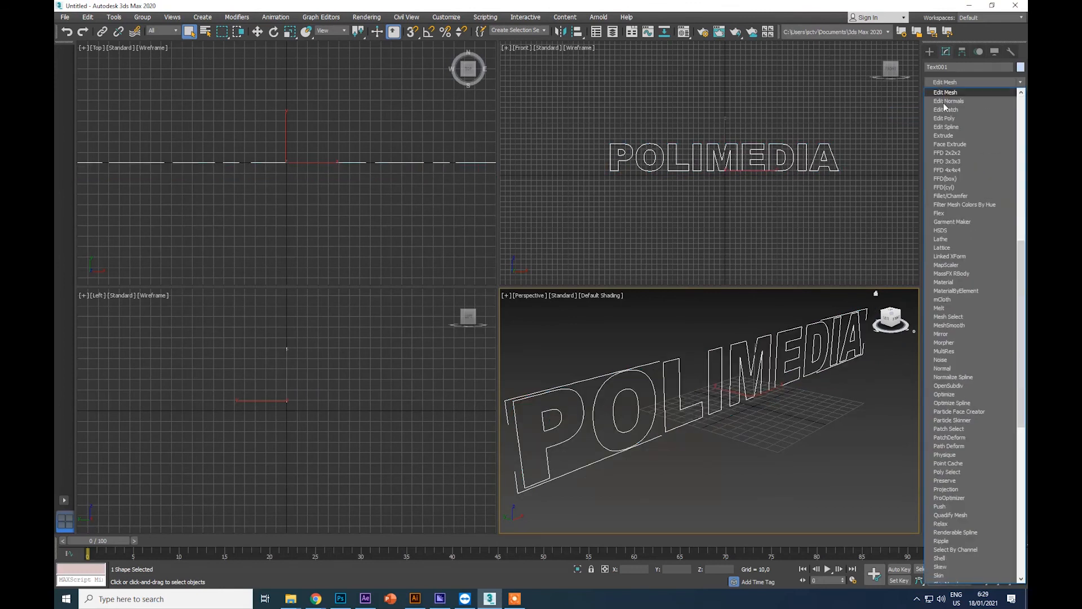
click(942, 135)
drag(1002, 201, 1001, 180)
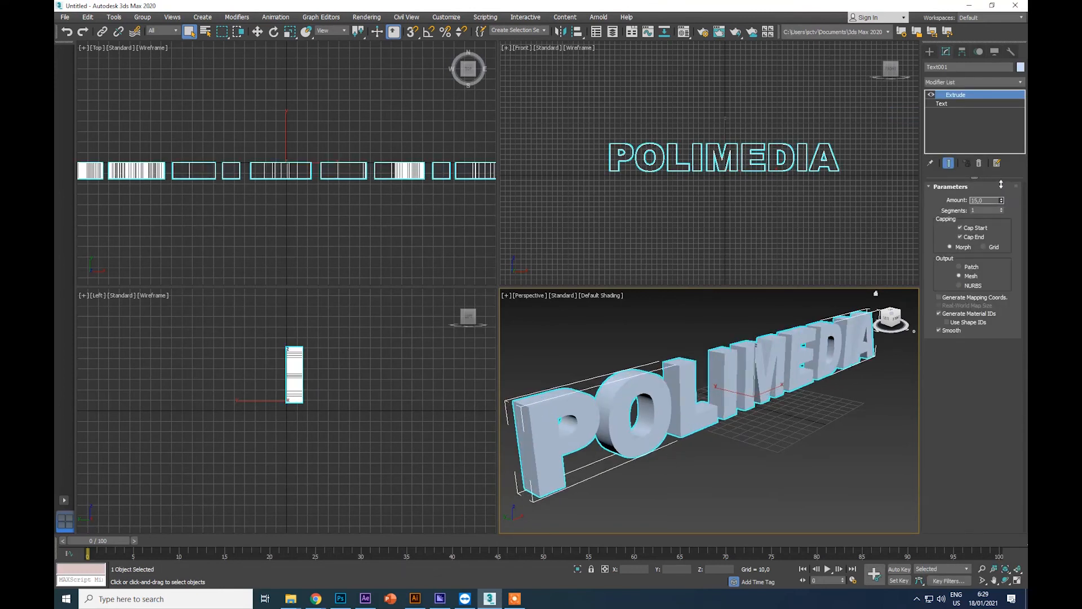
click(952, 81)
key(b)
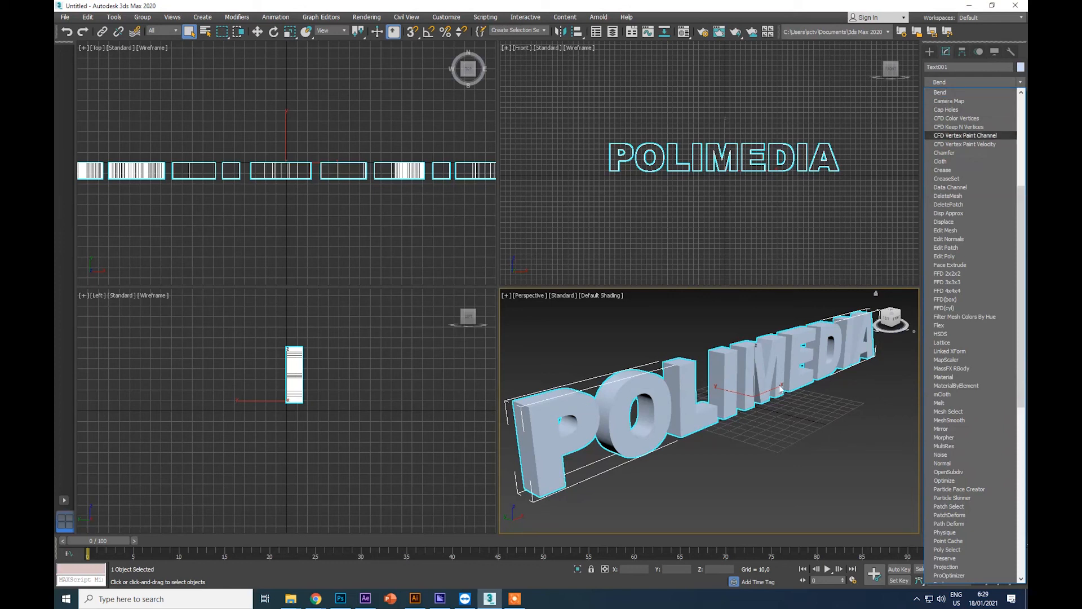
click(777, 473)
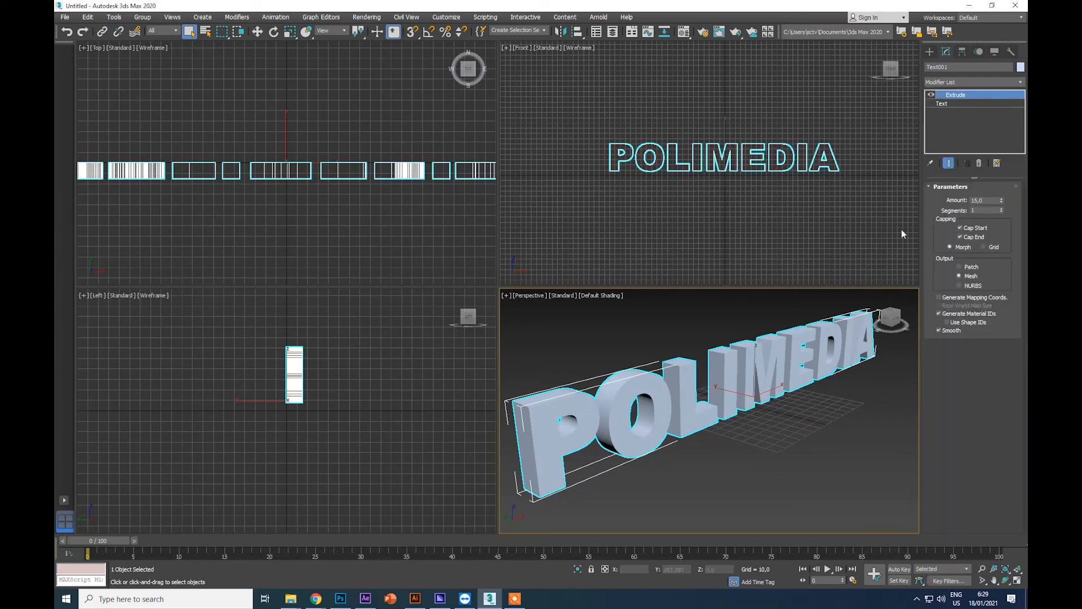
mouse_move(820, 430)
middle_down()
mouse_move(789, 436)
mouse_move(824, 435)
middle_up()
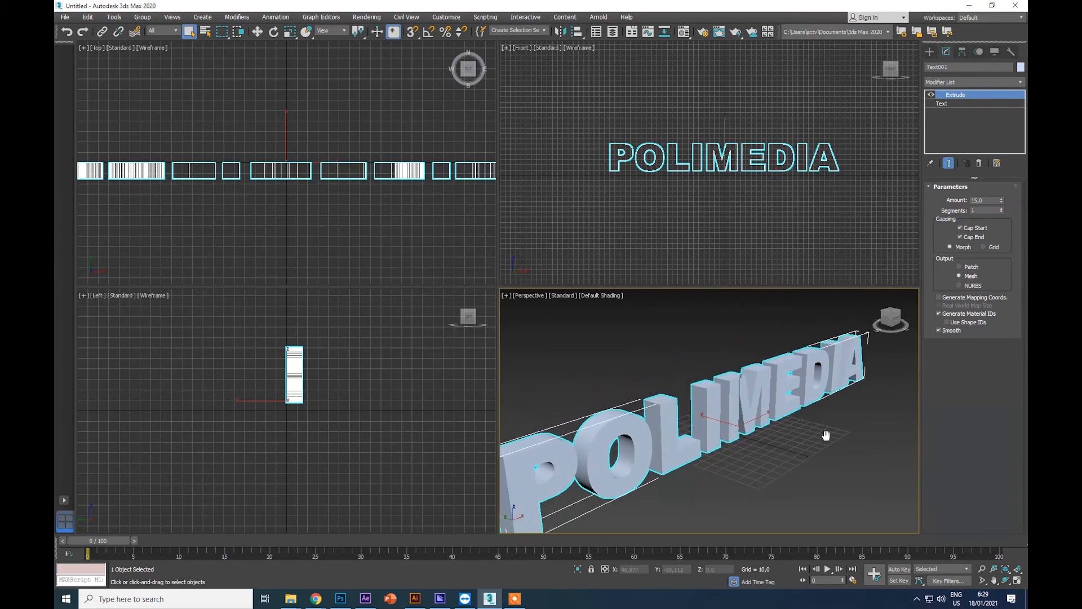
- Create a TextPlus object reading JAKARTA in the Front view, centred above the POLIMEDIA text
click(931, 52)
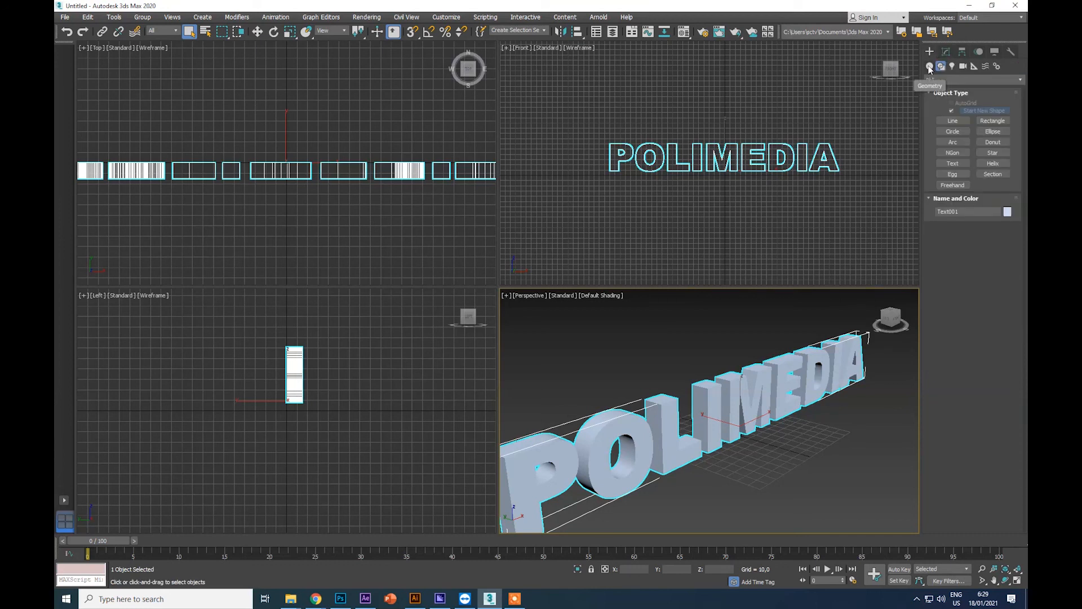
click(930, 66)
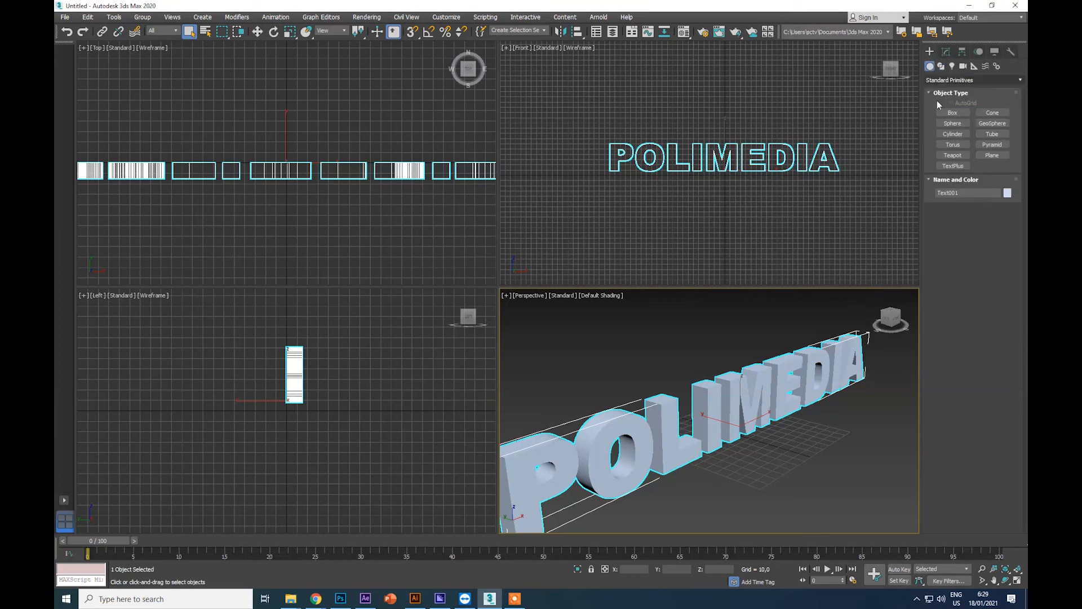
click(953, 166)
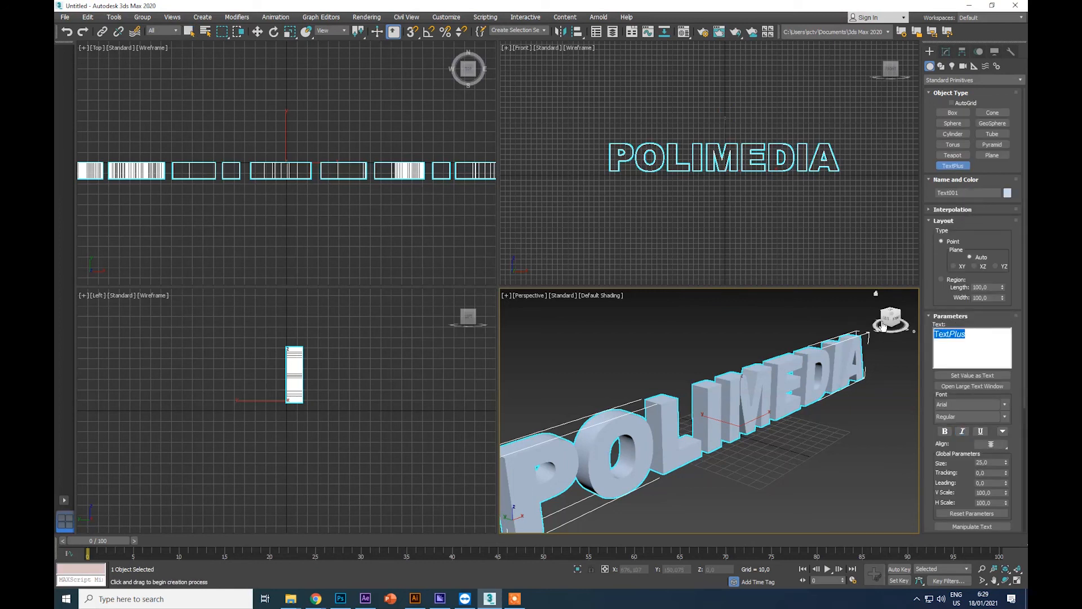
text(JAKARTA)
click(720, 106)
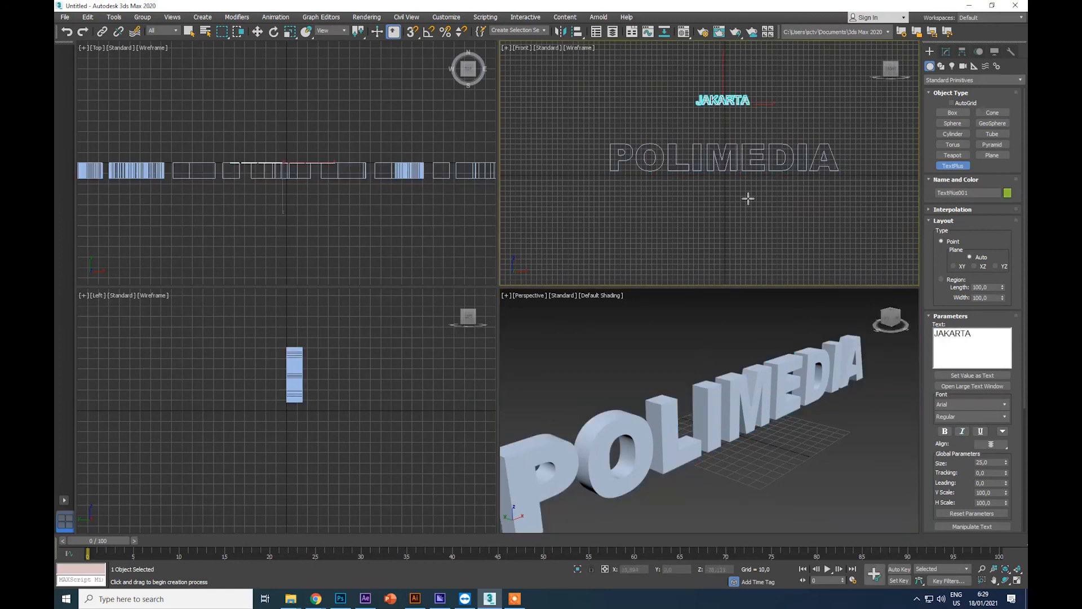
- Scale the JAKARTA text uniformly to about 317% and move it down until it sits just above POLIMEDIA
click(257, 31)
click(290, 31)
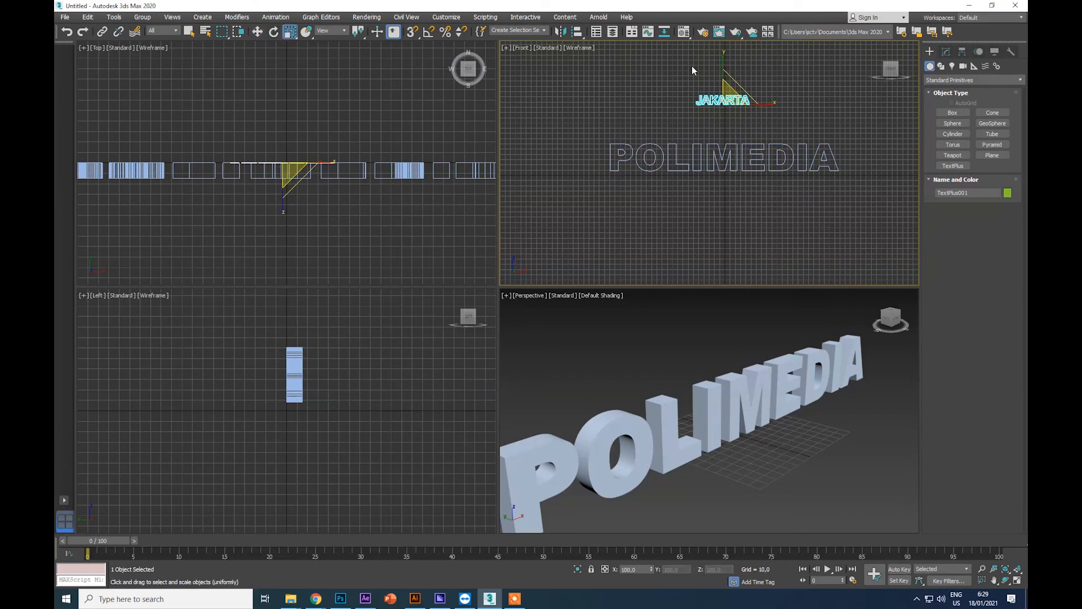
drag(729, 91, 438, 395)
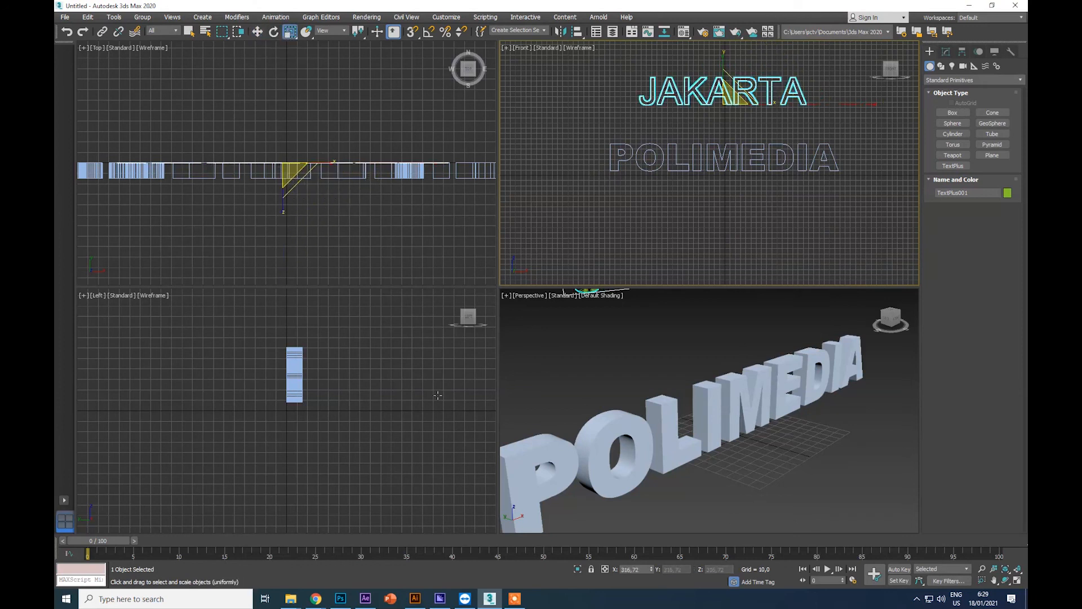
click(257, 31)
drag(725, 69, 724, 106)
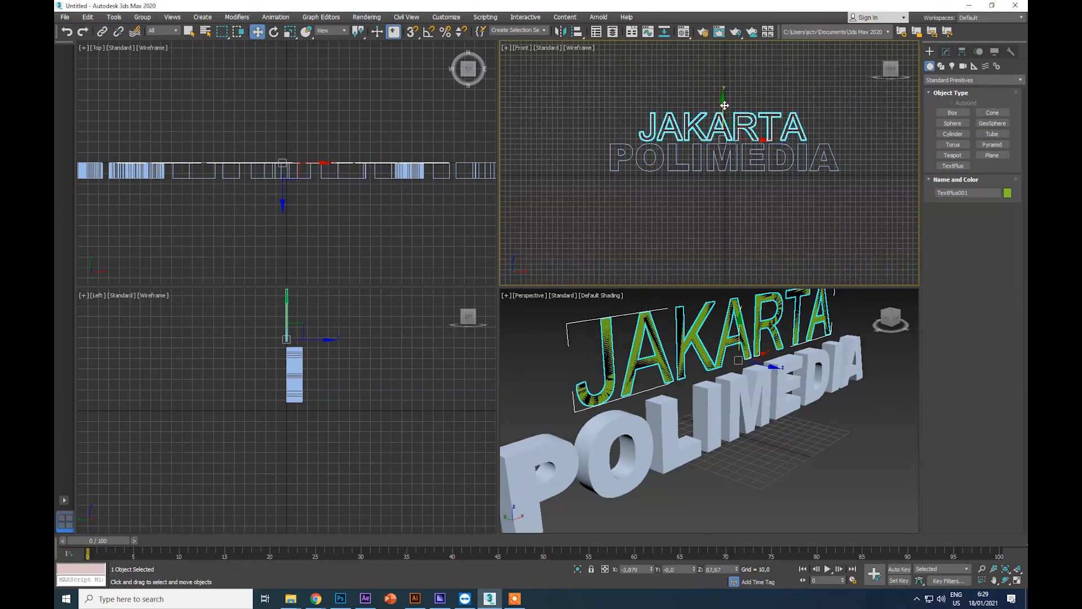
- Set the JAKARTA text's size to 27
click(946, 52)
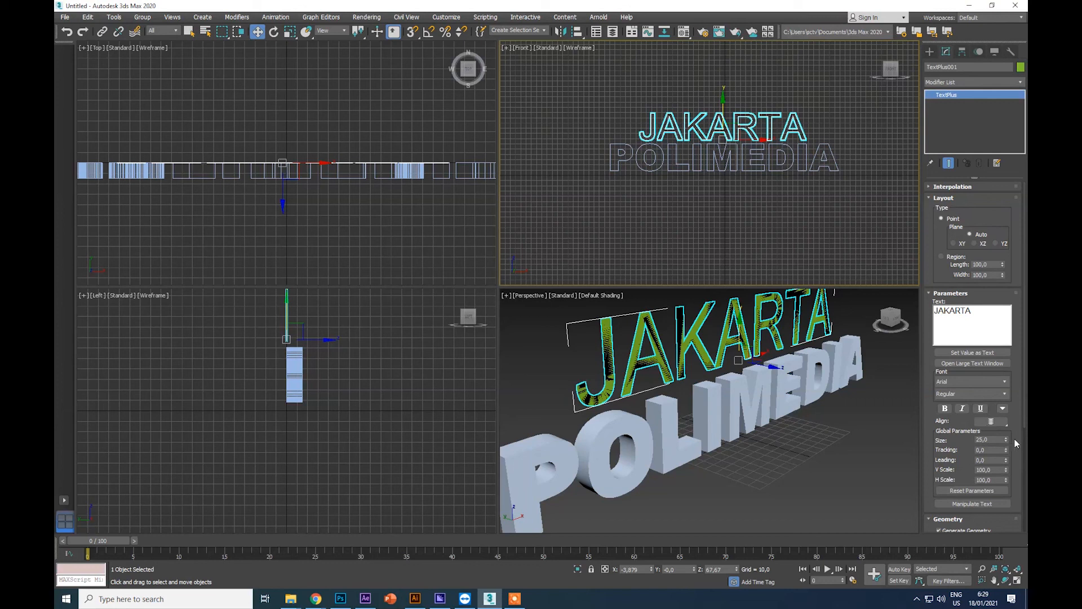
drag(947, 269, 942, 155)
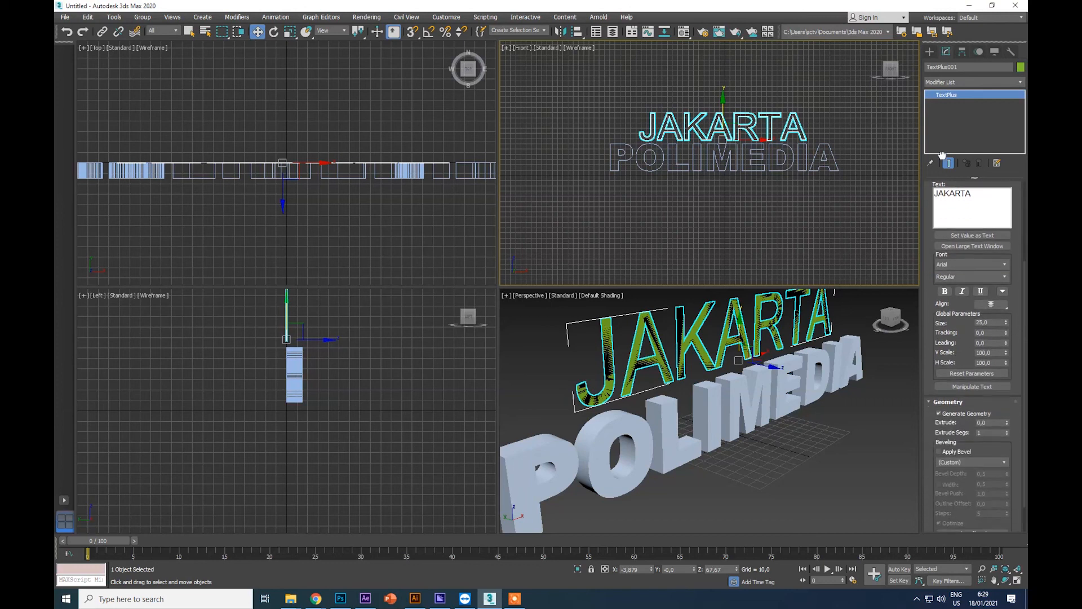
drag(1008, 325, 1011, 316)
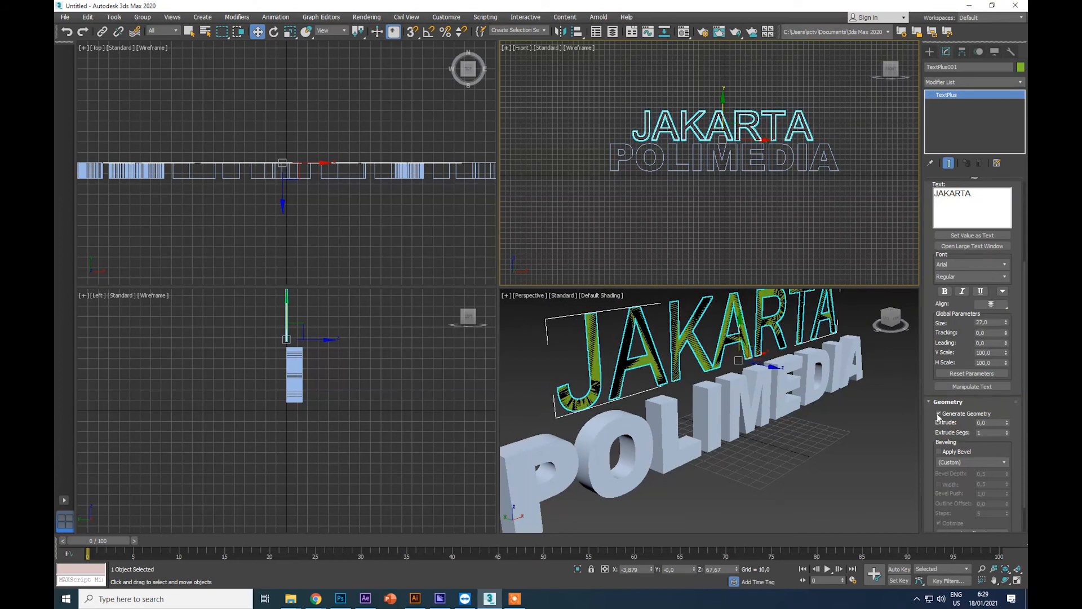
- Extrude the JAKARTA text by 4.16 through its own geometry parameters and apply a bevel to it
scroll(931, 387, down, 2)
drag(1007, 387, 982, 352)
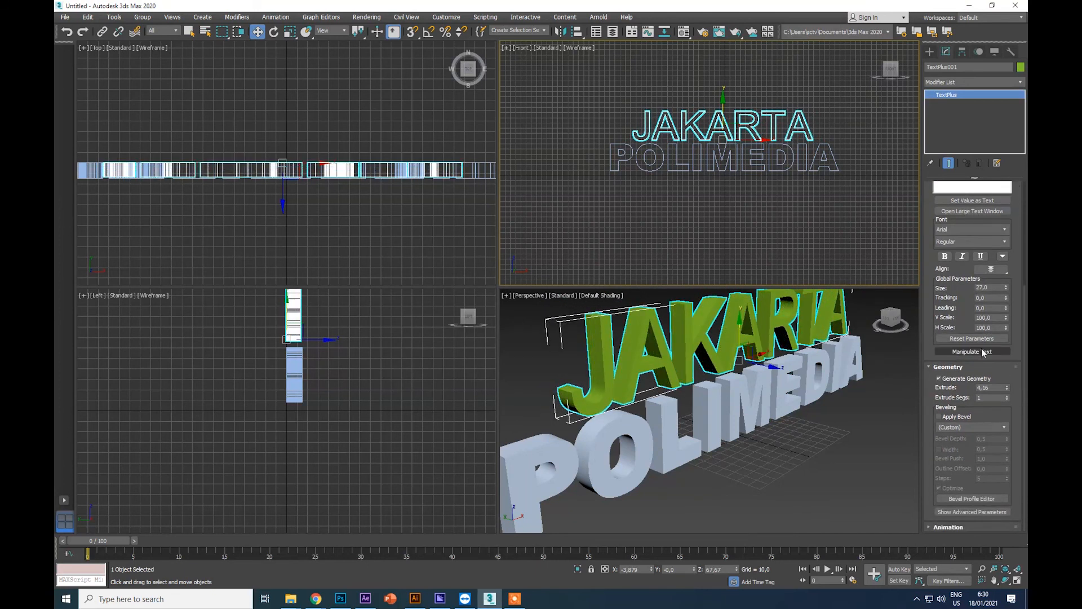
click(939, 416)
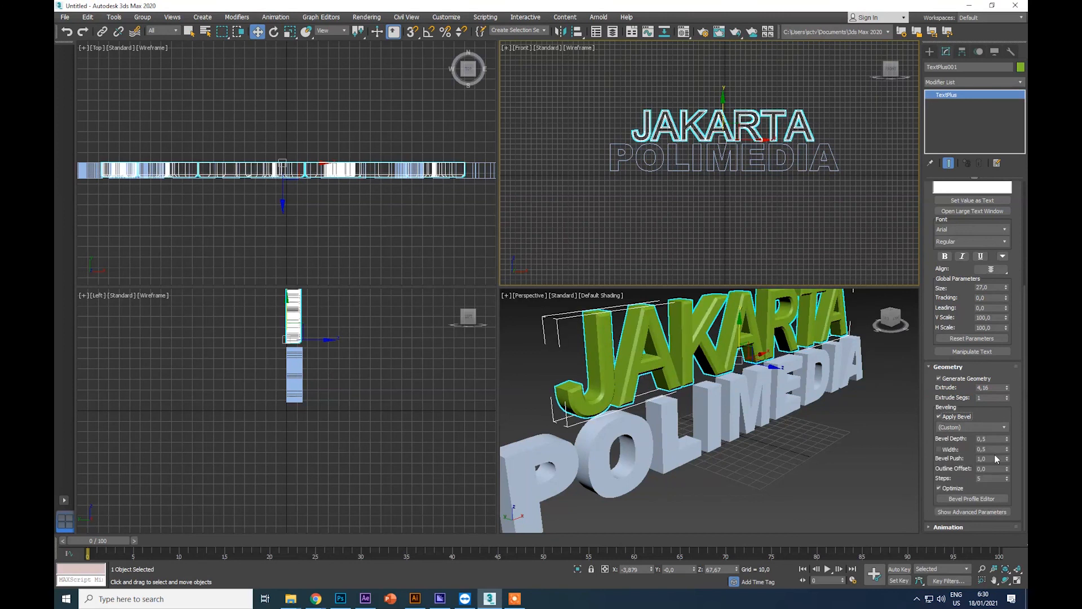
mouse_move(895, 322)
mouse_down()
mouse_move(953, 320)
mouse_move(919, 334)
mouse_move(891, 323)
mouse_up()
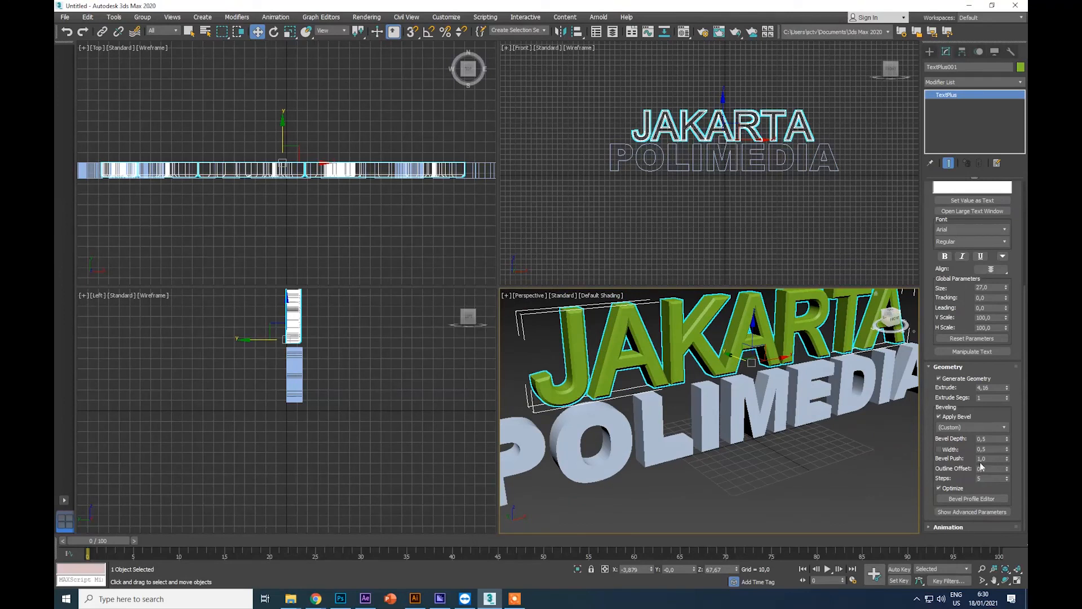
- Set the JAKARTA text's bevel depth to 0.48 and enable the bevel Width option
drag(1010, 437, 1009, 453)
click(940, 450)
mouse_move(899, 321)
mouse_down()
mouse_move(943, 317)
mouse_move(885, 317)
mouse_move(896, 316)
mouse_up()
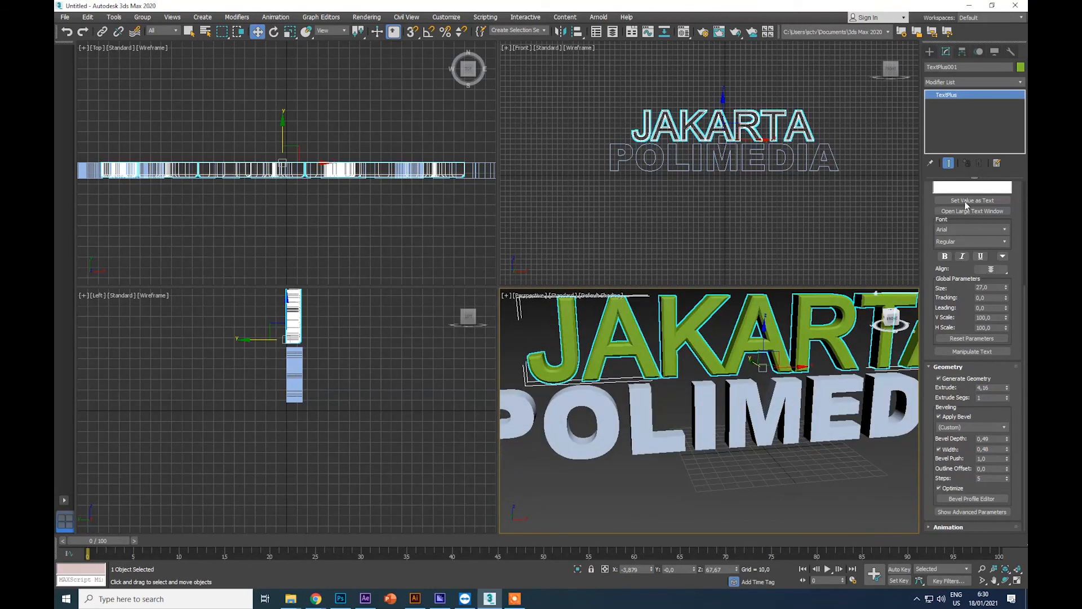
click(930, 52)
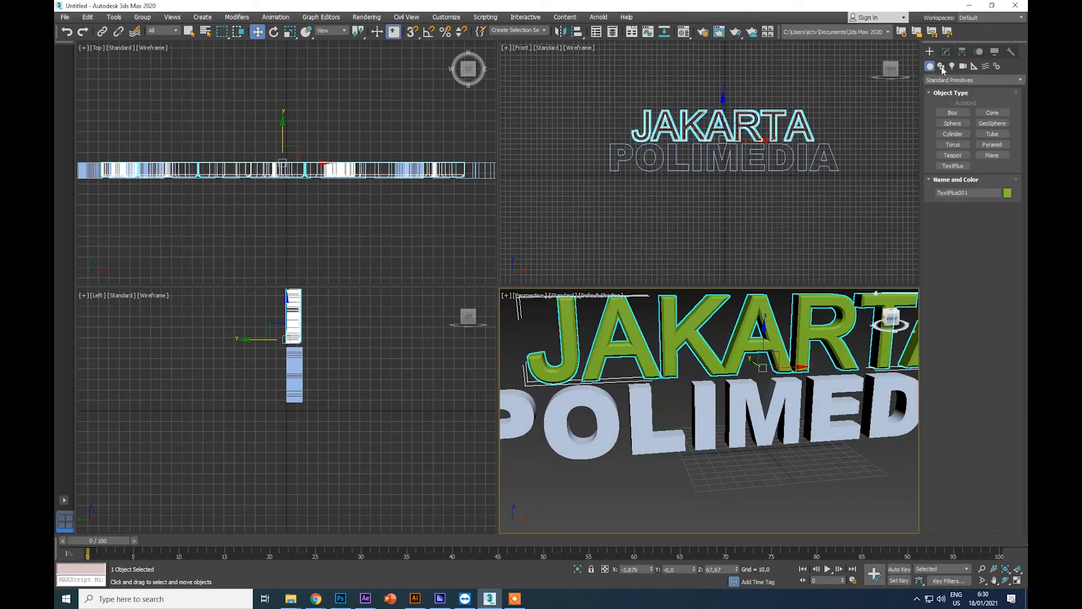
click(943, 67)
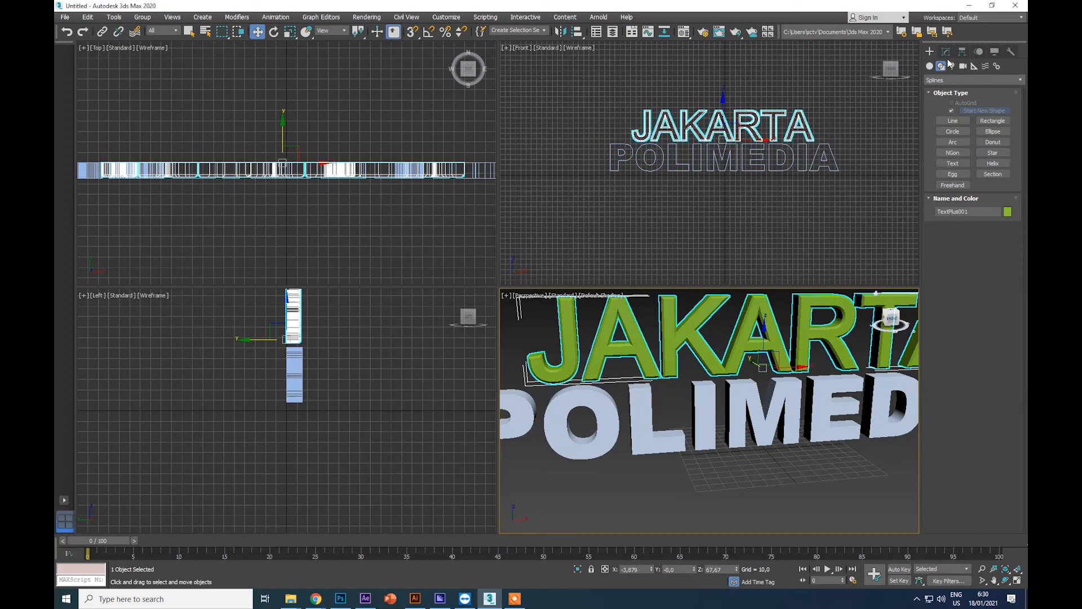
click(930, 66)
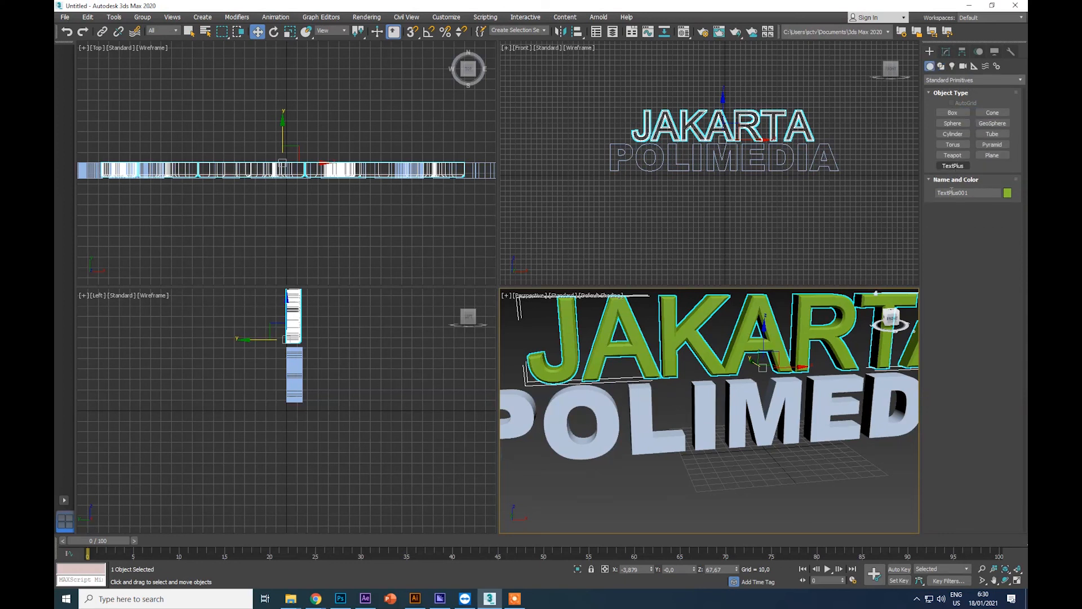
mouse_move(892, 320)
mouse_down()
mouse_move(925, 320)
mouse_move(908, 321)
mouse_move(914, 336)
mouse_move(895, 319)
mouse_up()
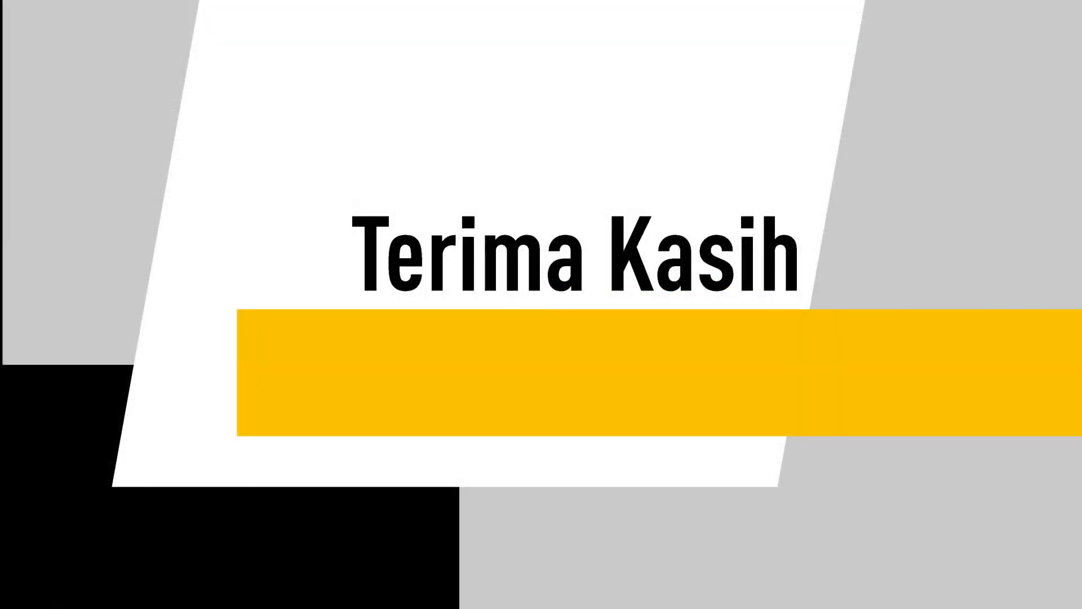